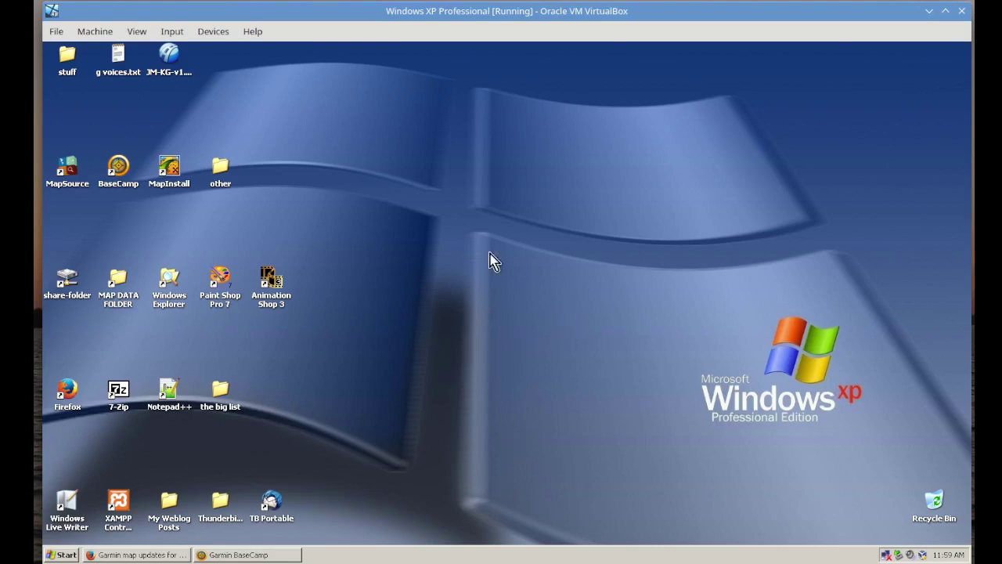
# Check the VirtualBox version in its About box.
pyautogui.click(252, 32)
pyautogui.click(260, 144)
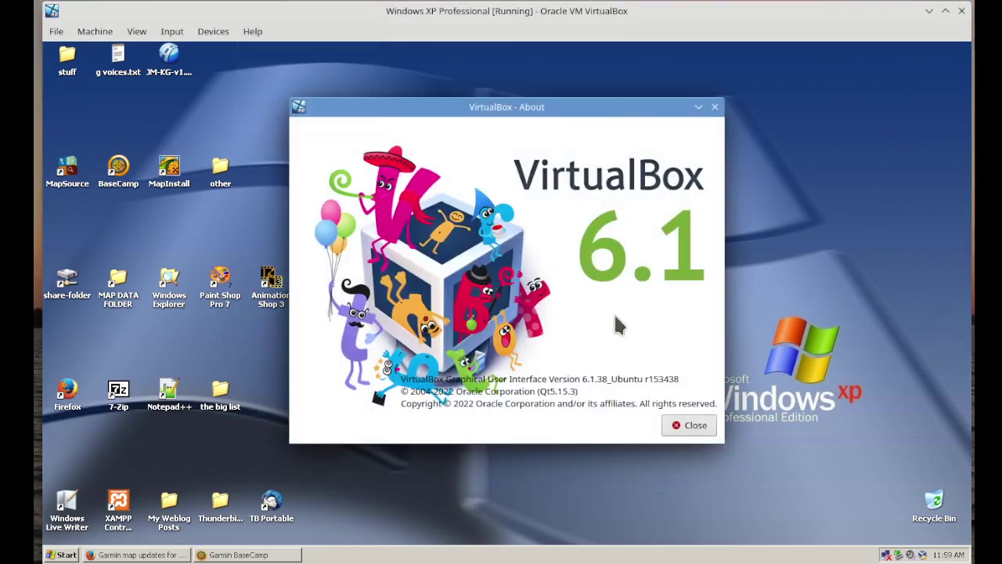
pyautogui.click(715, 107)
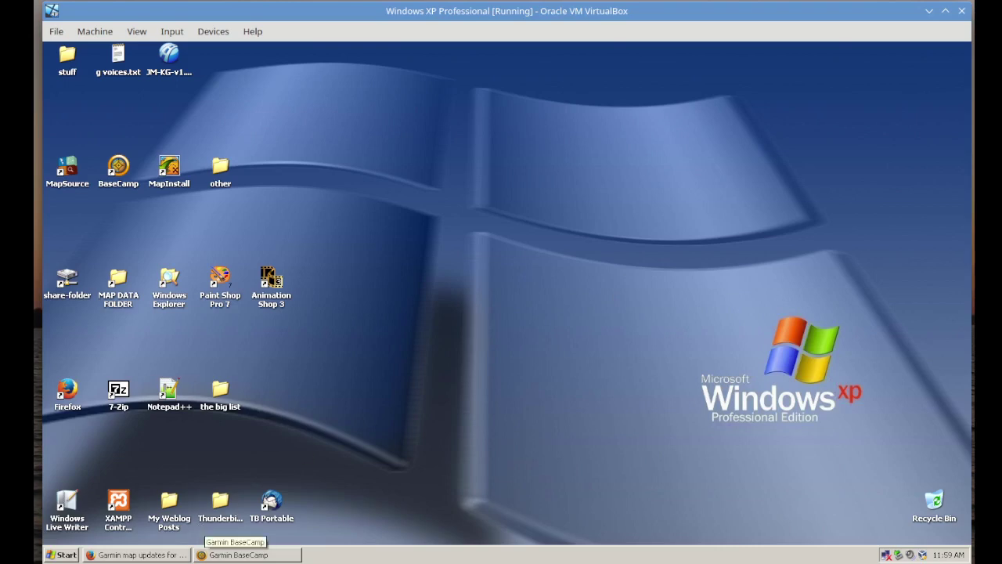
# Switch to BaseCamp and check its version under Help > About.
pyautogui.click(137, 554)
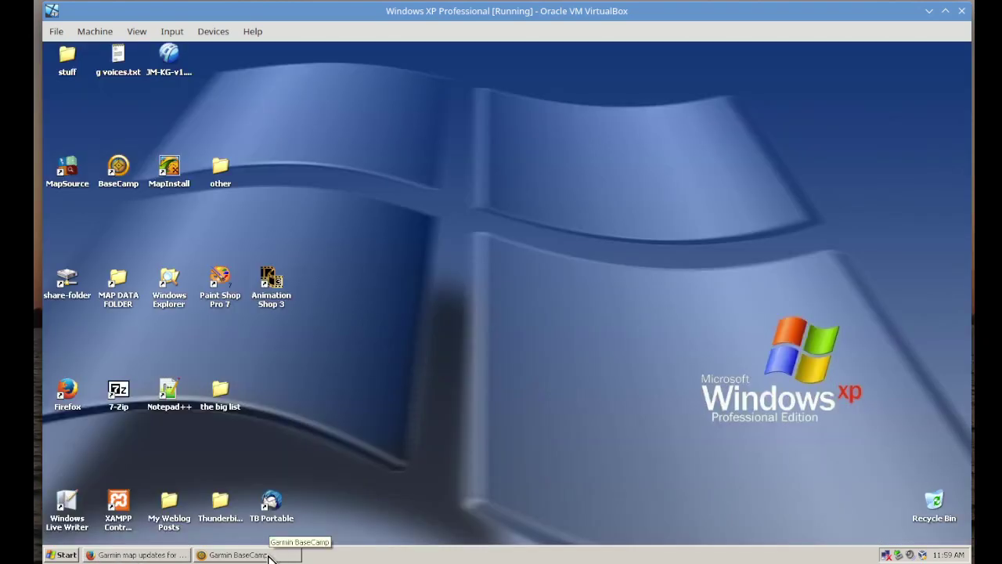
pyautogui.click(266, 553)
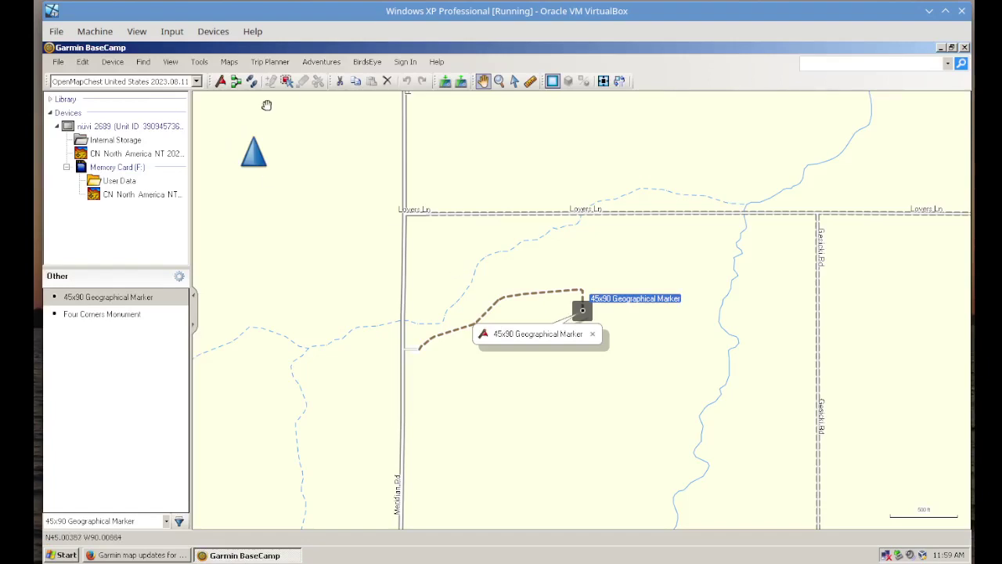
pyautogui.click(436, 62)
pyautogui.click(447, 197)
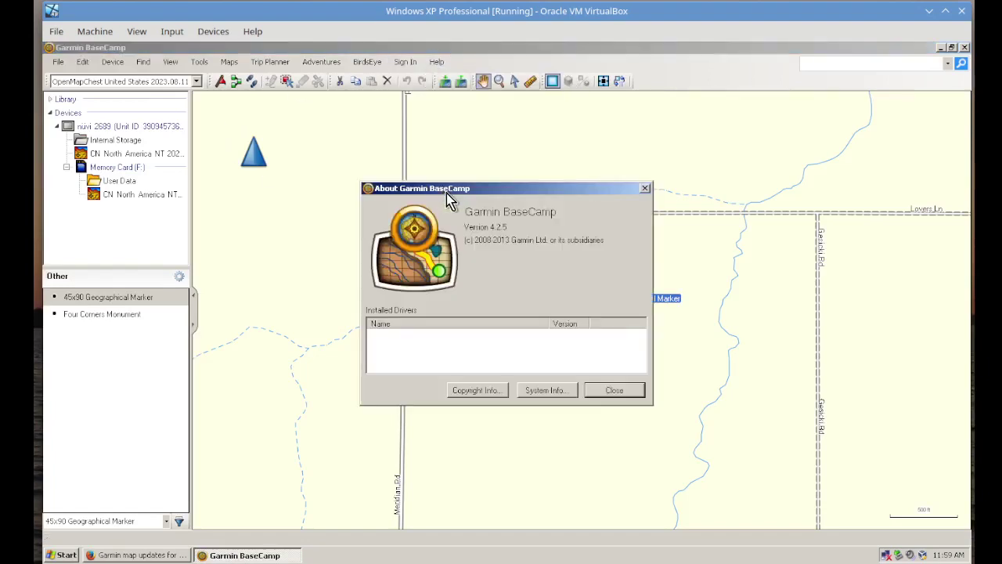
pyautogui.click(643, 189)
# Keep the OpenMapChest United States 2023.08.11 map and zoom out to Chicago and Indianapolis.
pyautogui.click(153, 85)
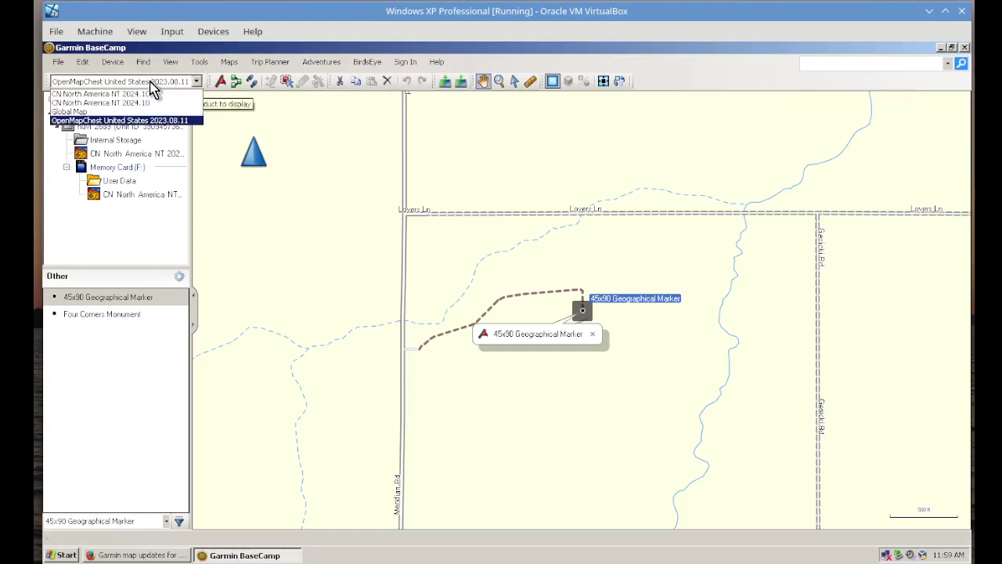
pyautogui.click(165, 83)
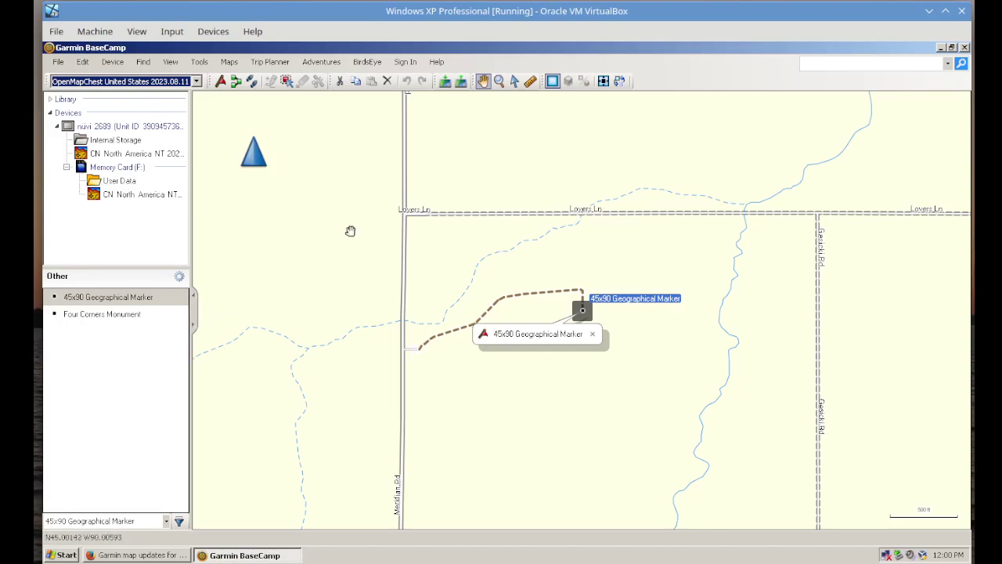
pyautogui.scroll(-1, 512, 264)
pyautogui.scroll(-4, 495, 270)
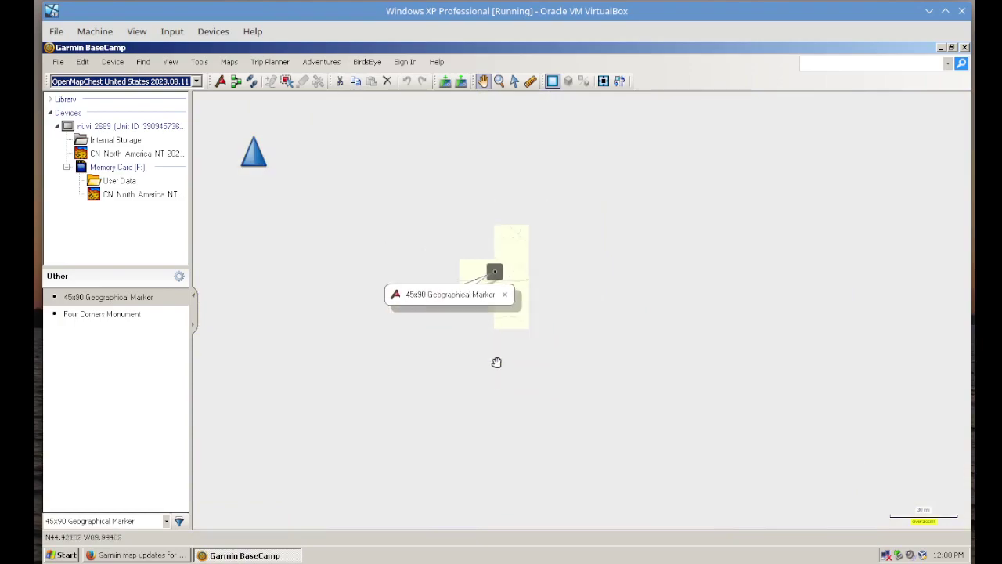
pyautogui.scroll(-2, 509, 358)
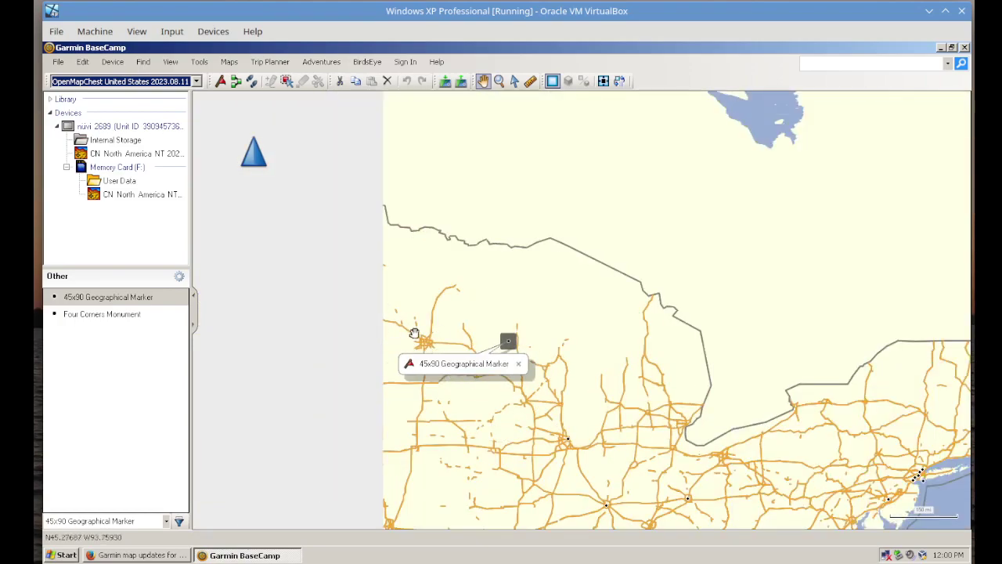
pyautogui.moveTo(439, 525)
pyautogui.mouseDown()
pyautogui.moveTo(558, 340)
pyautogui.moveTo(584, 316)
pyautogui.mouseUp()
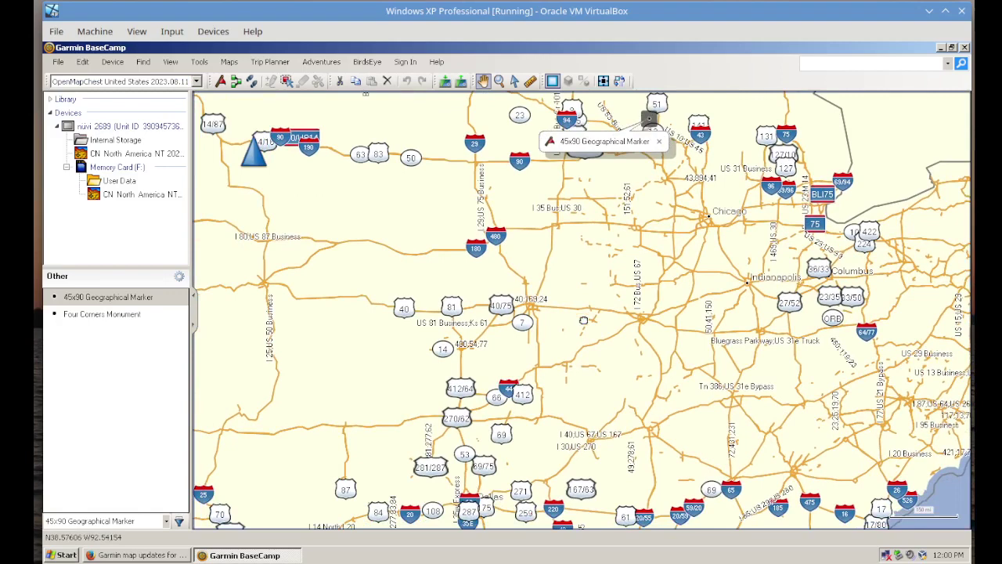
# Minimize BaseCamp, bring up the OpenMapChest page, then restore BaseCamp.
pyautogui.click(942, 49)
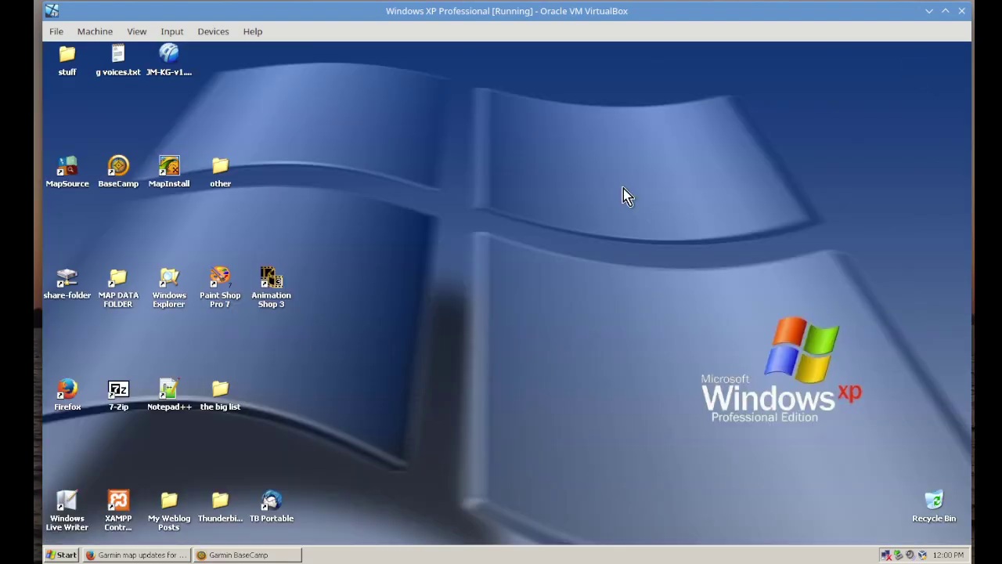
pyautogui.click(137, 554)
pyautogui.click(238, 554)
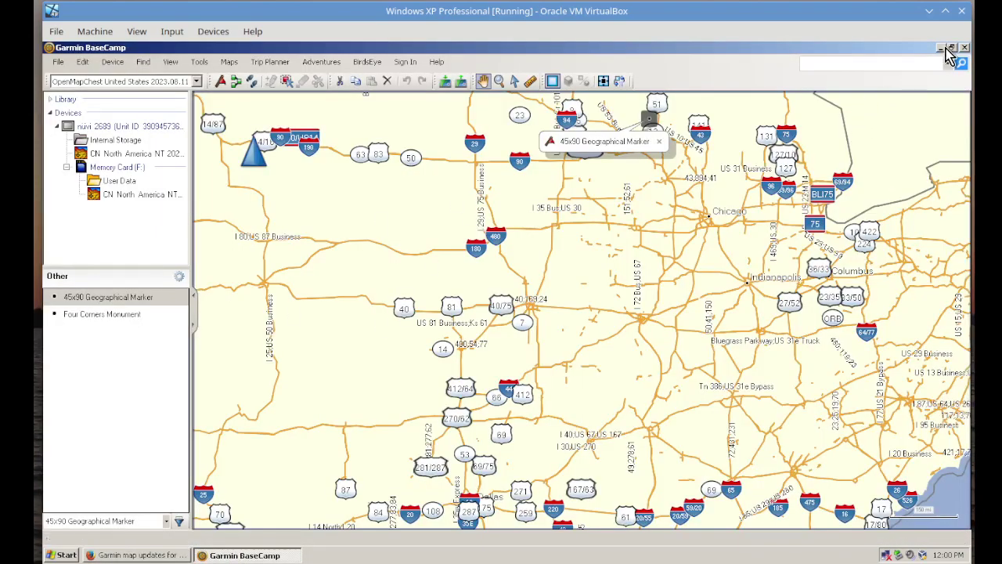
# Minimize BaseCamp and scroll the page's Download Map for BaseCamp section and back, then minimize Firefox.
pyautogui.click(940, 47)
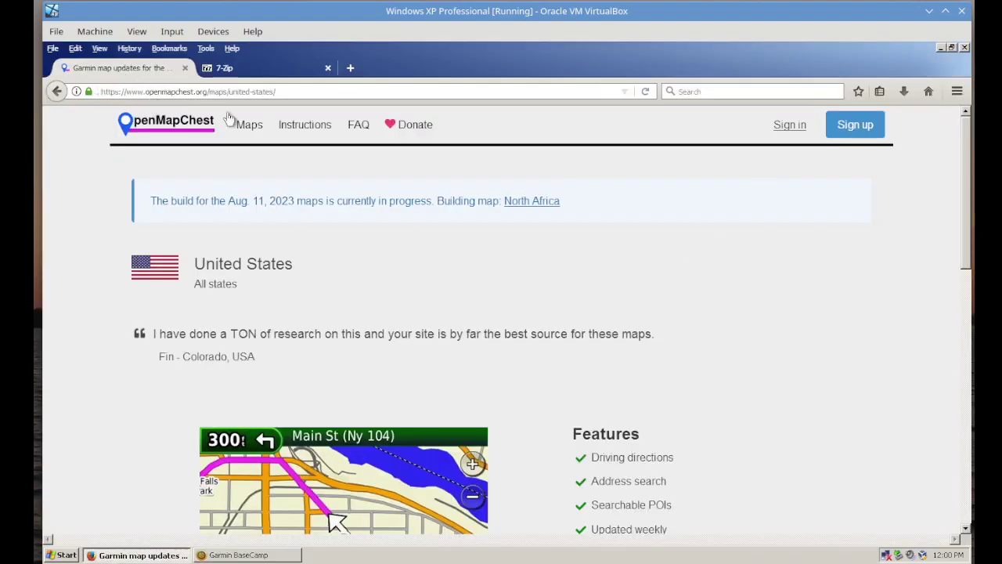
pyautogui.scroll(-5, 89, 306)
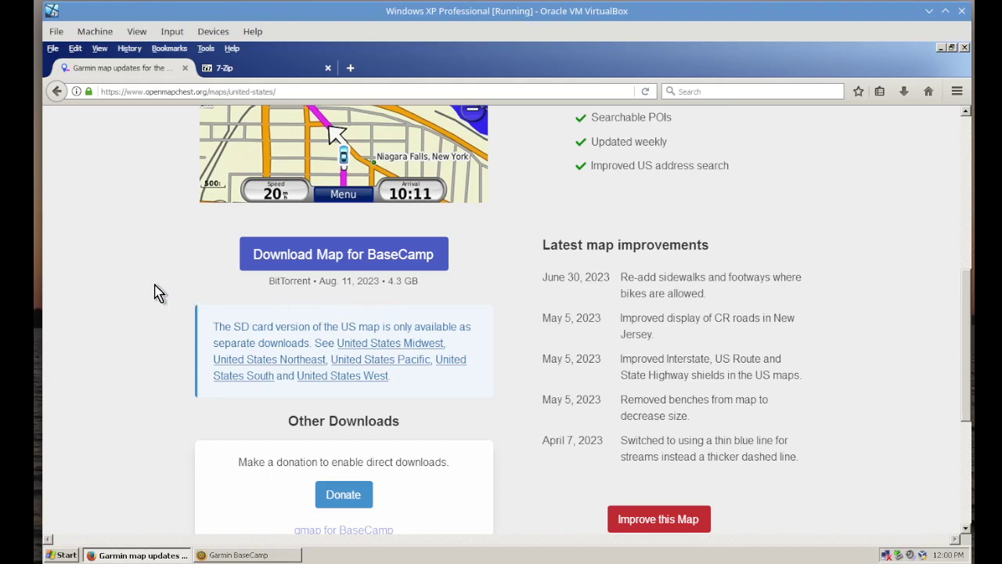
pyautogui.scroll(3, 176, 315)
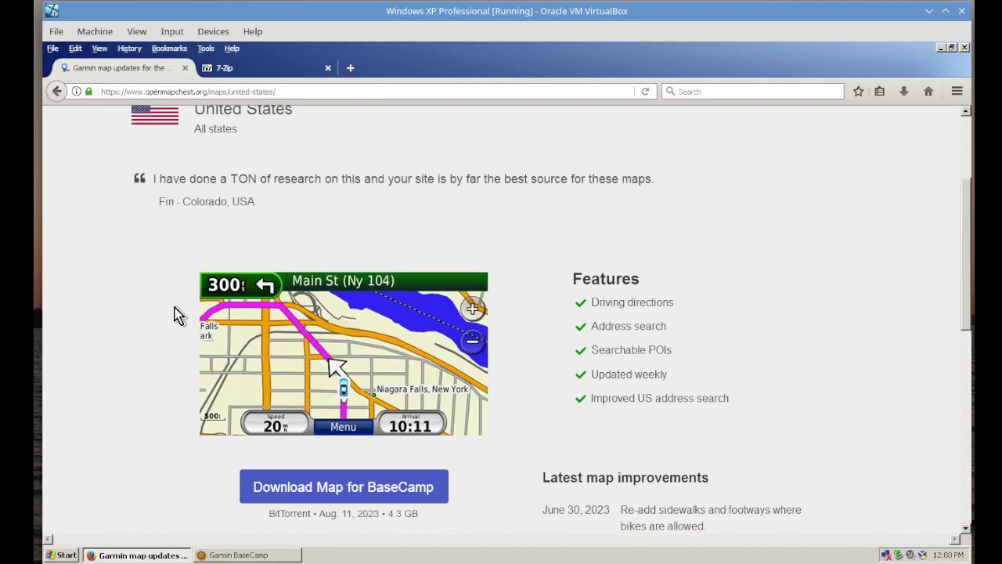
pyautogui.click(940, 48)
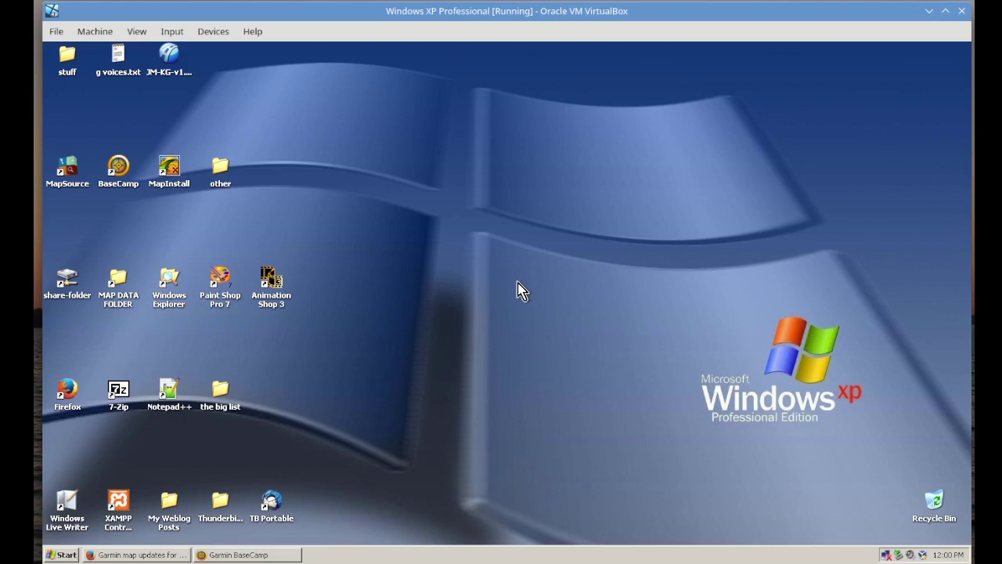
# Open Z:\omc and try the OpenMapChest zip, dismissing the invalid-or-corrupted error.
pyautogui.doubleClick(63, 281)
pyautogui.doubleClick(434, 184)
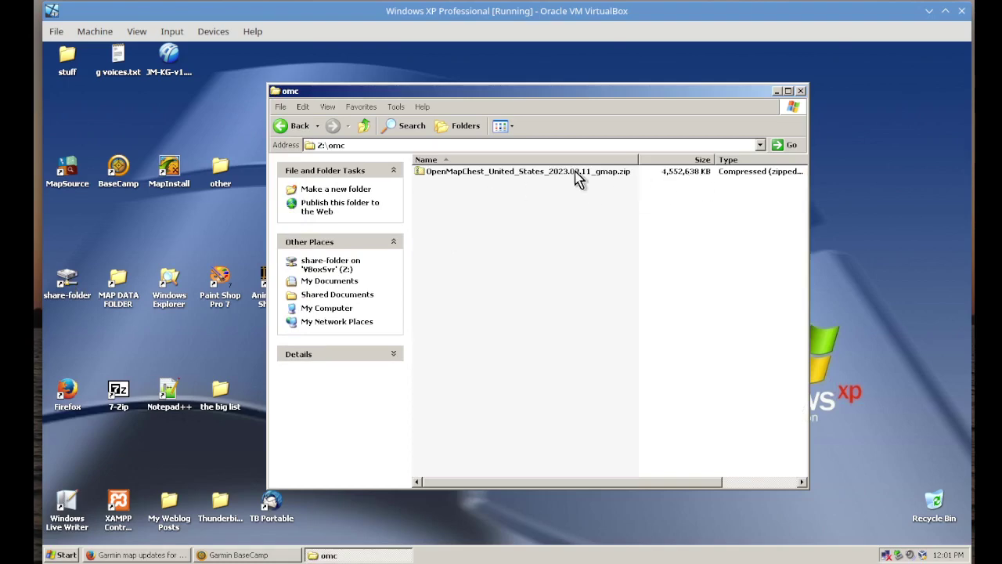
pyautogui.doubleClick(502, 172)
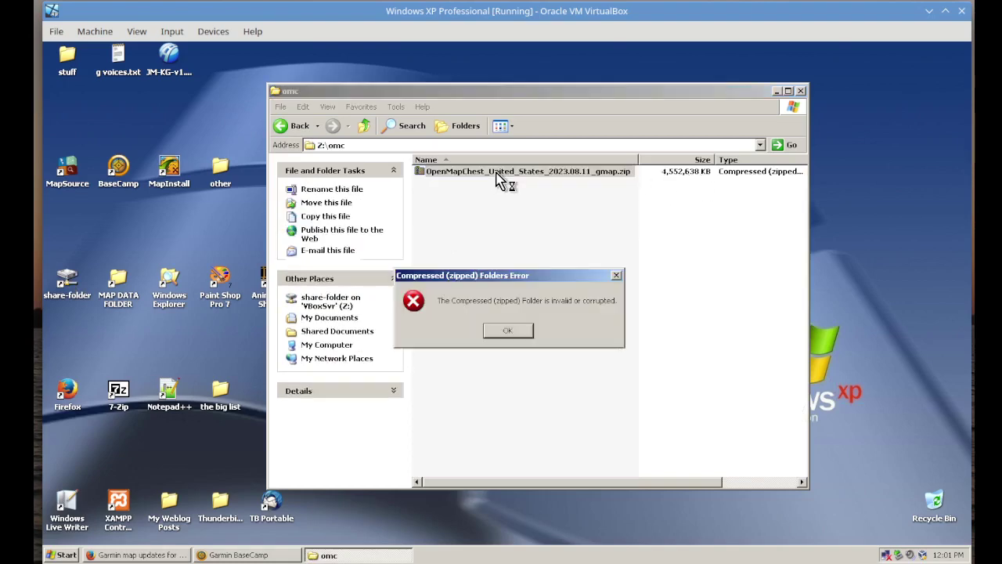
pyautogui.click(508, 331)
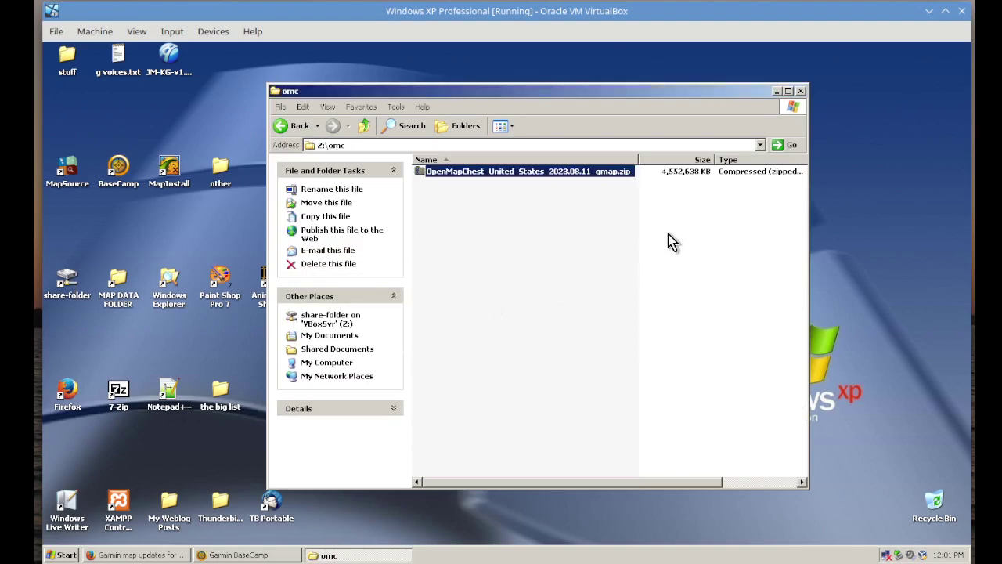
pyautogui.rightClick(480, 174)
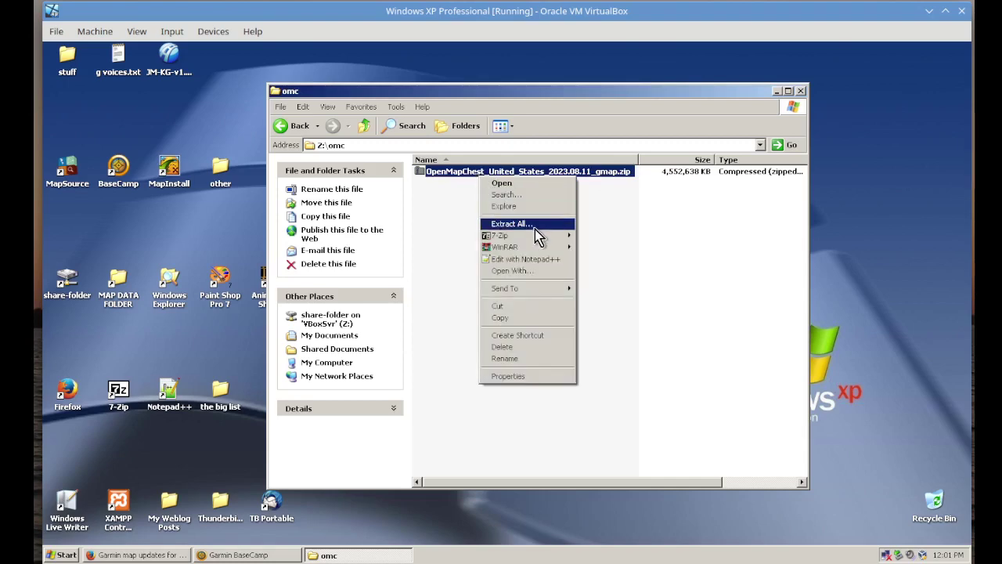
pyautogui.moveTo(534, 238)
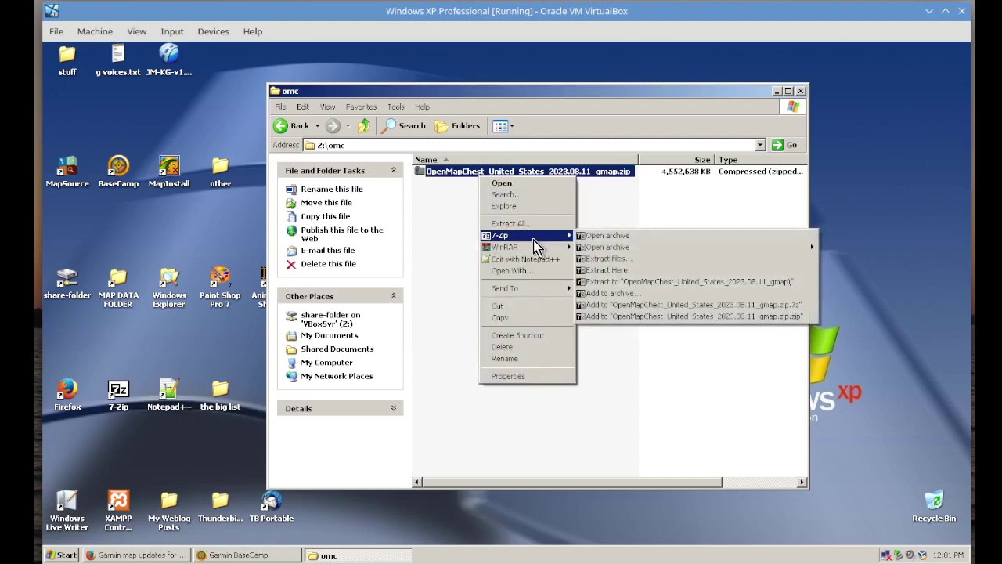
pyautogui.click(602, 239)
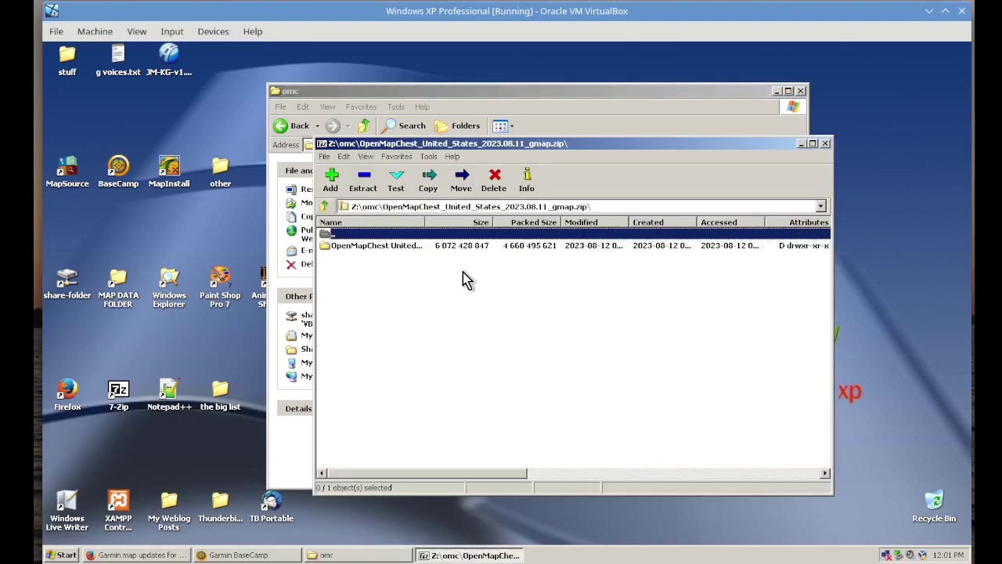
pyautogui.click(824, 144)
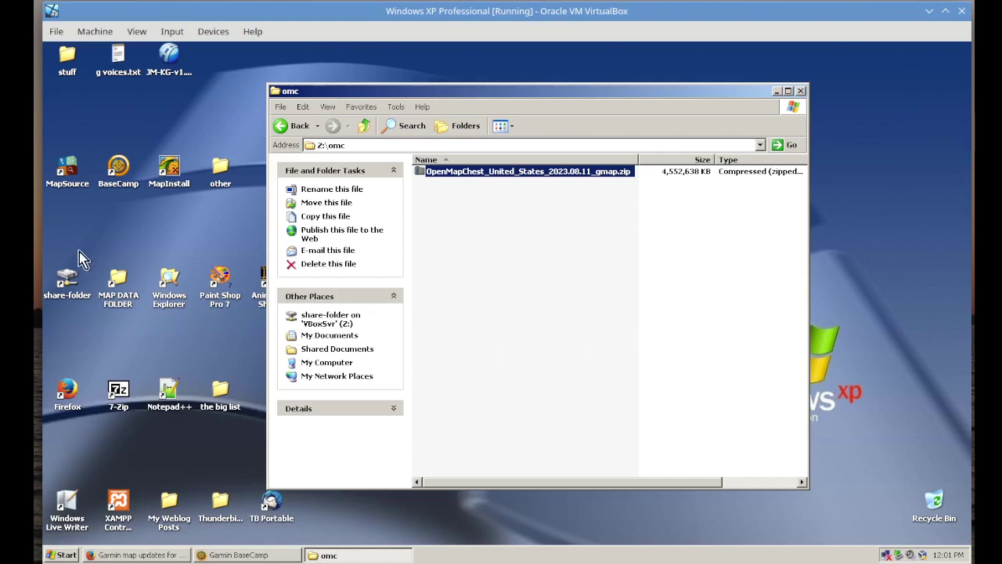
pyautogui.rightClick(473, 170)
pyautogui.moveTo(532, 229)
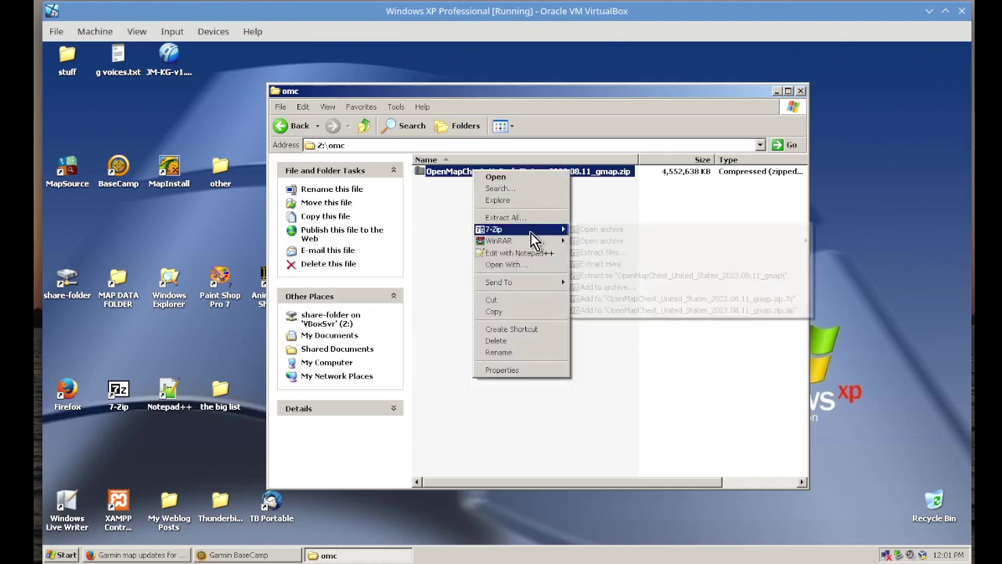
pyautogui.click(605, 231)
pyautogui.click(452, 157)
pyautogui.click(467, 191)
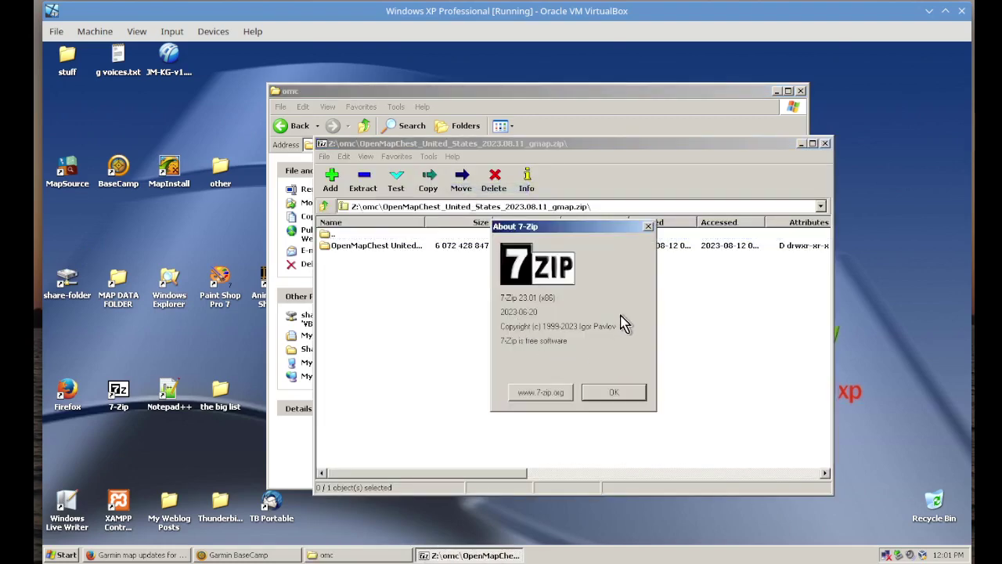
pyautogui.click(648, 226)
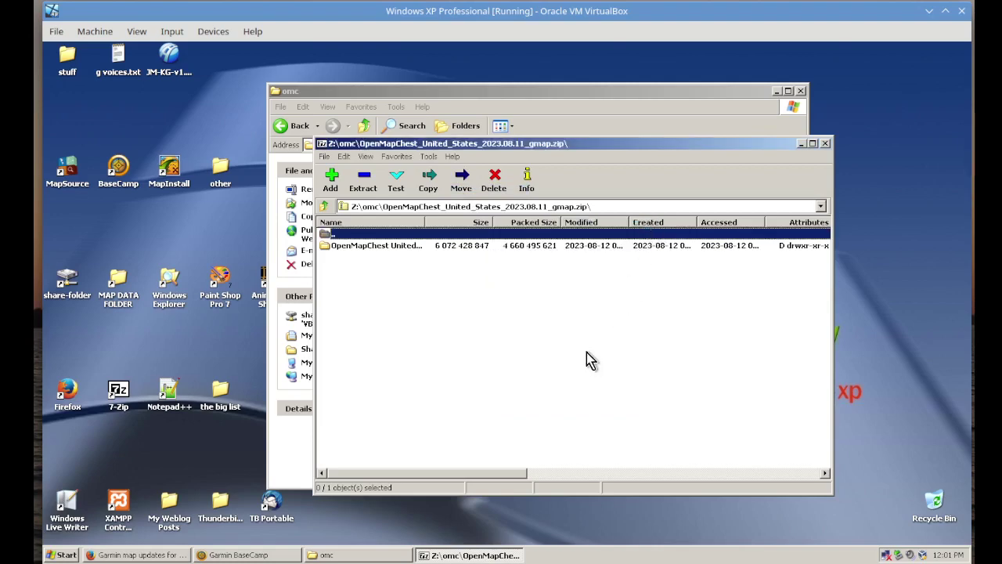
pyautogui.click(824, 143)
pyautogui.click(602, 372)
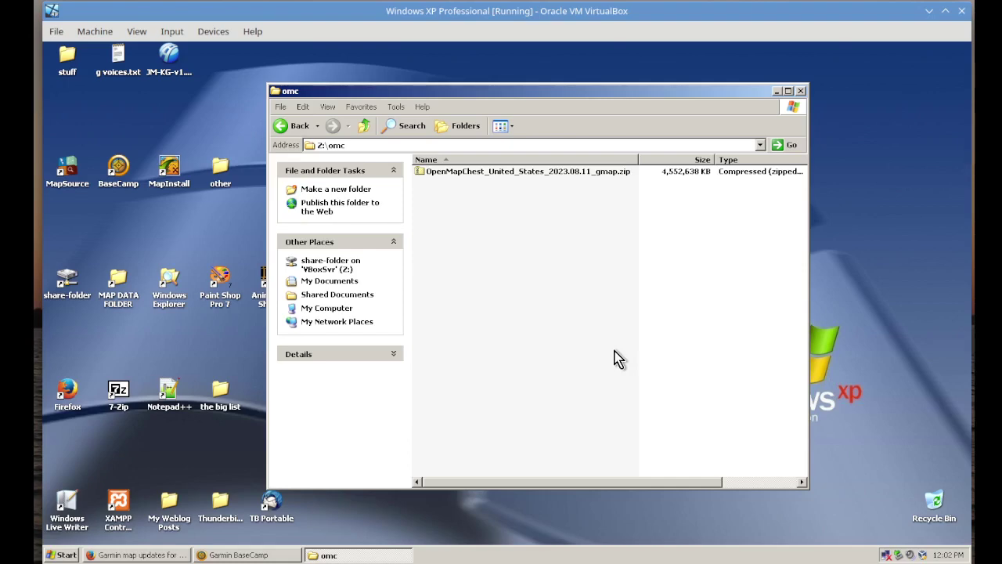
# Close the omc window and open MAP DATA FOLDER to see OpenMapChest United States.gmap in GARMIN\Maps.
pyautogui.click(440, 172)
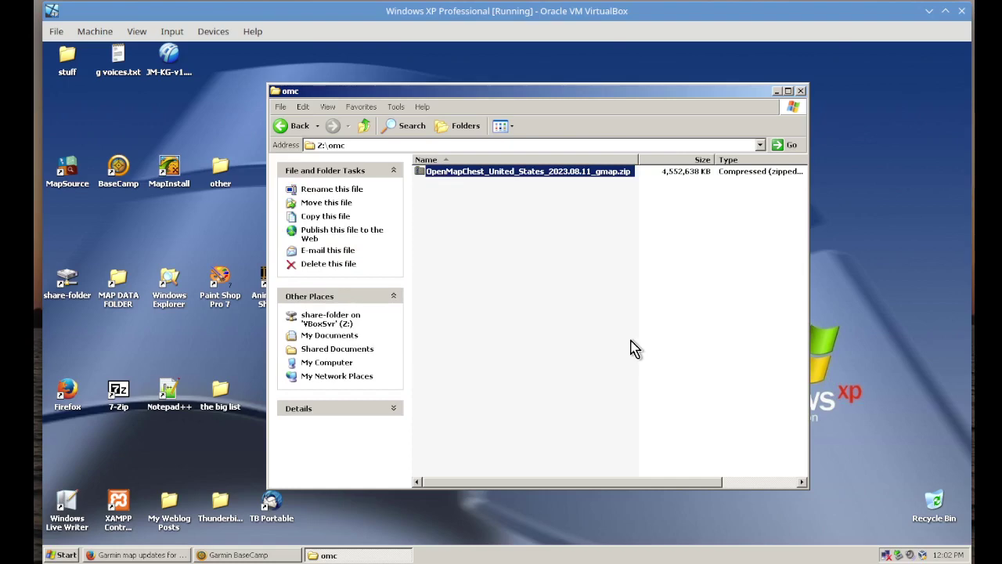
pyautogui.click(801, 91)
pyautogui.doubleClick(117, 280)
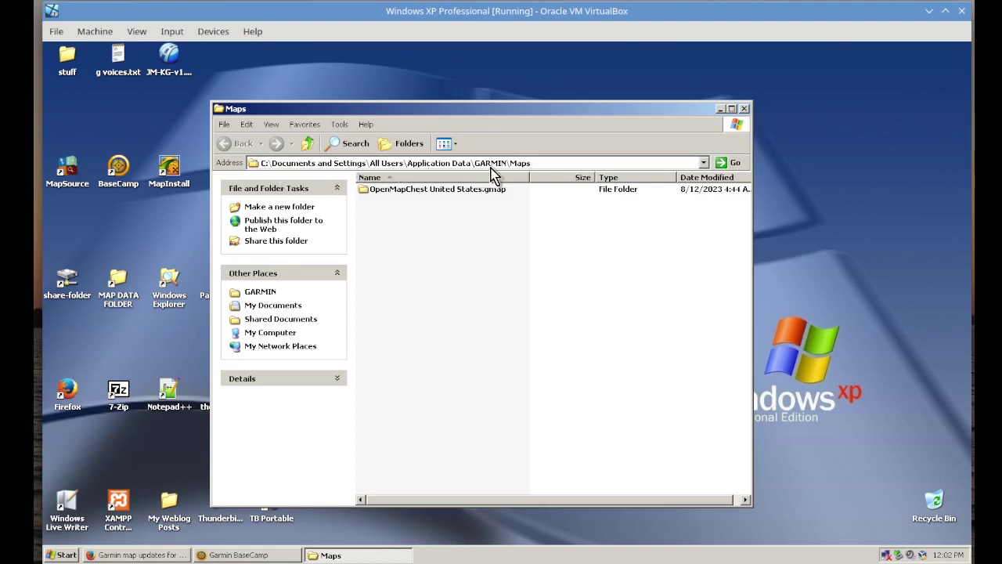
# Close the Maps folder, restore BaseCamp, and review installed locations in Maps > Manage Map Products.
pyautogui.click(744, 108)
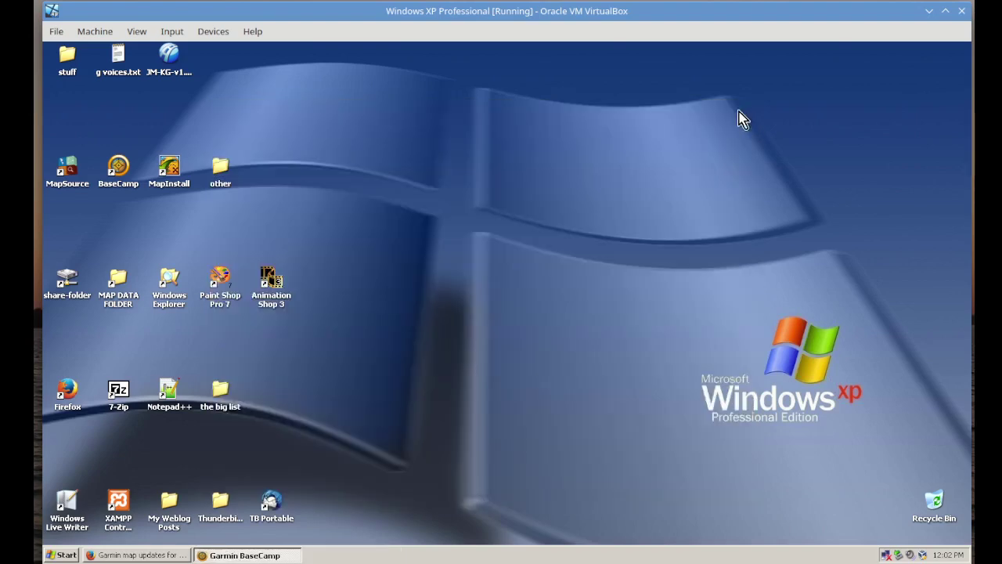
pyautogui.click(239, 555)
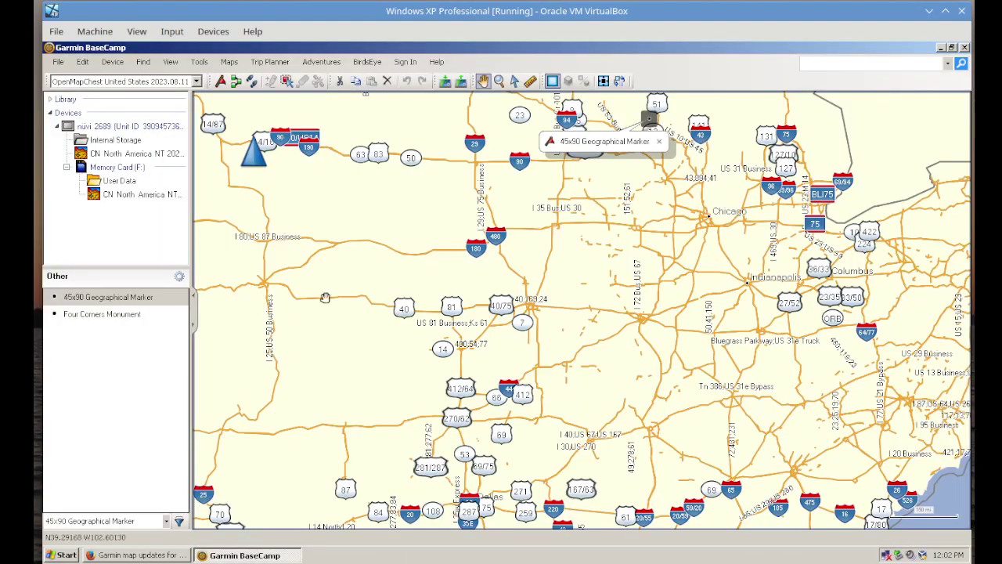
pyautogui.click(230, 64)
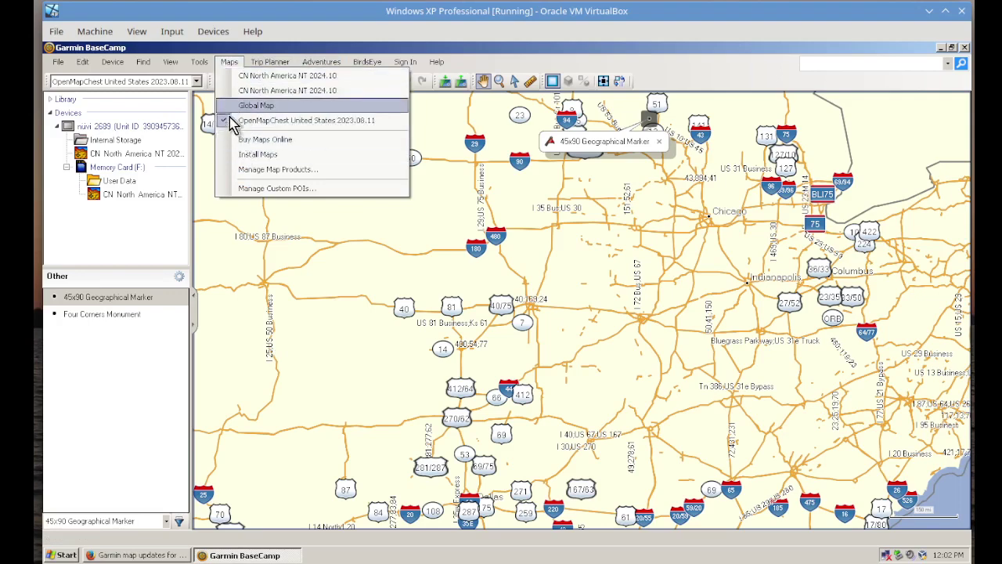
pyautogui.click(259, 169)
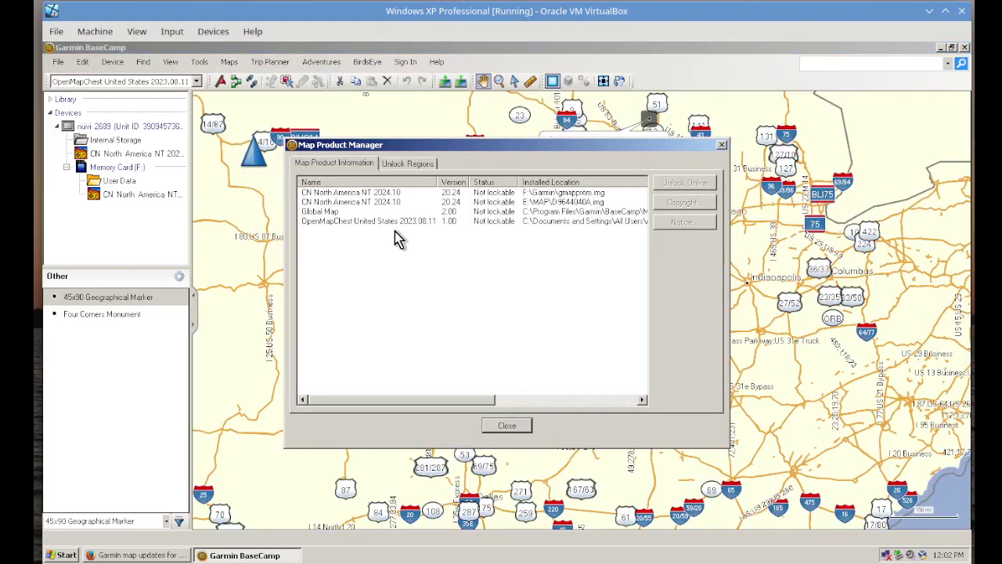
pyautogui.click(547, 212)
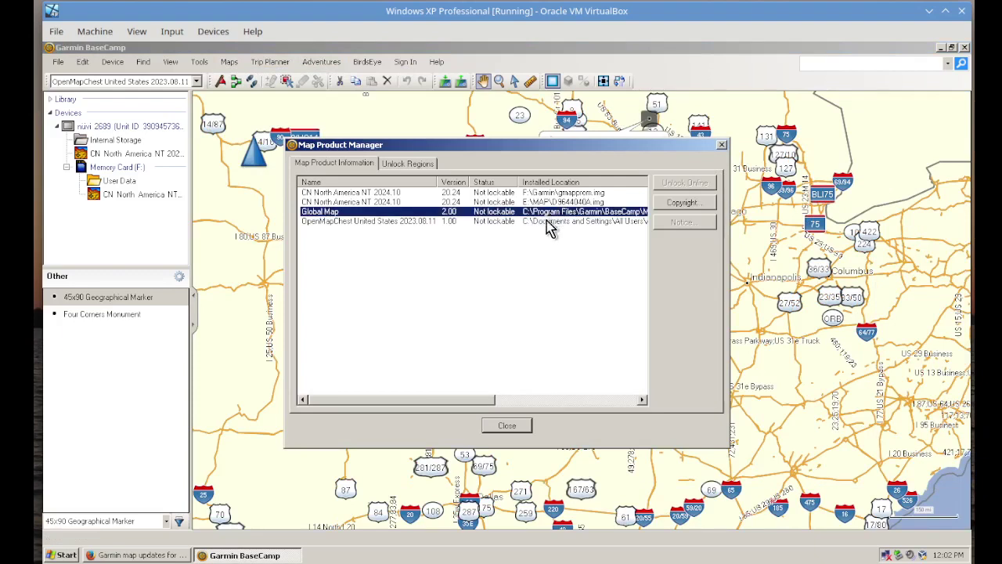
pyautogui.click(443, 392)
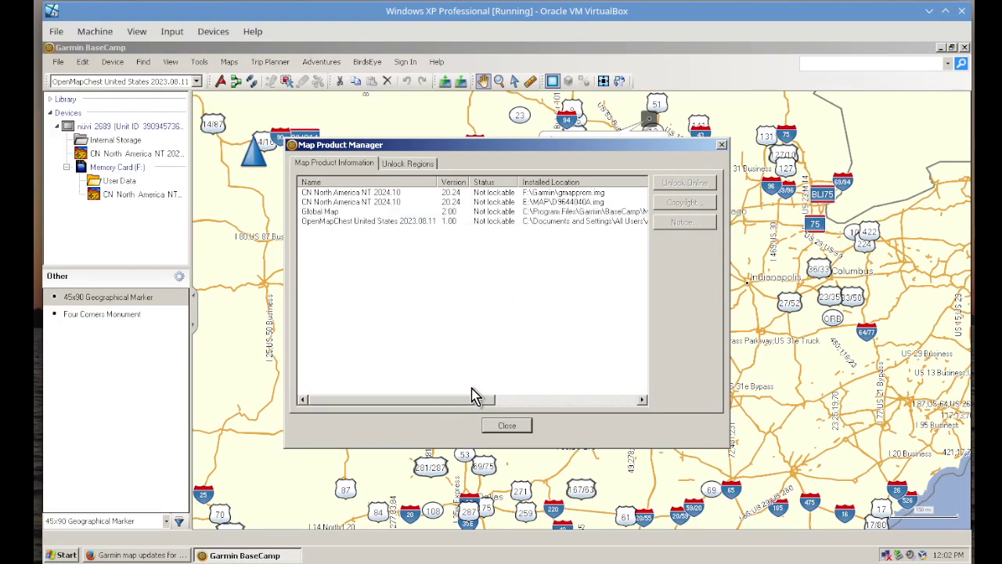
pyautogui.moveTo(463, 399); pyautogui.dragTo(559, 394)
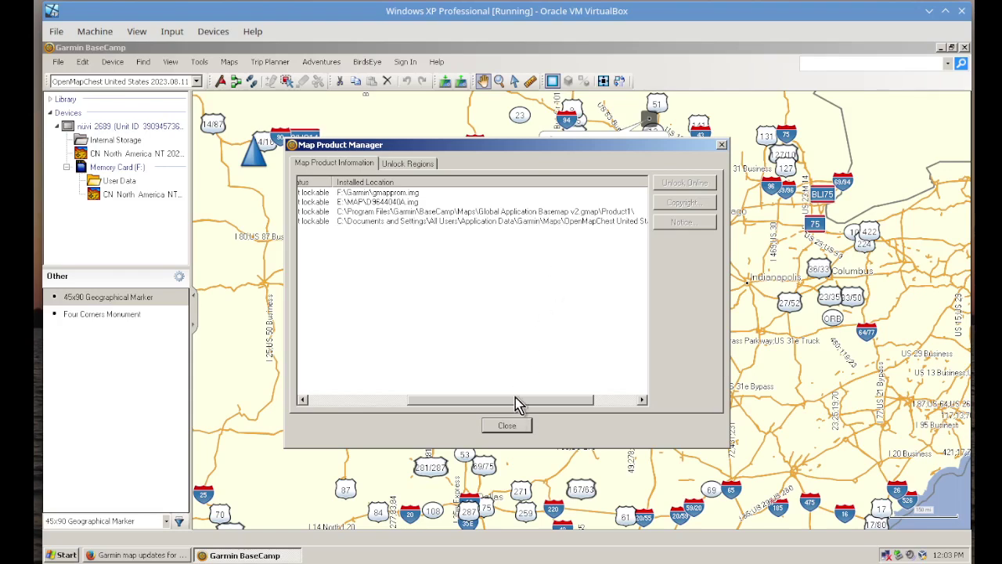
pyautogui.click(642, 399)
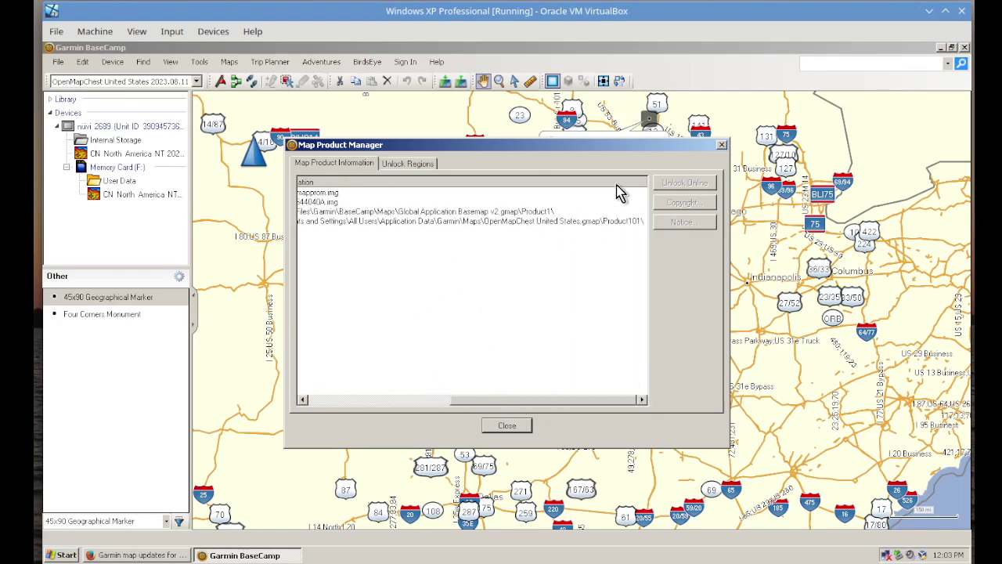
pyautogui.click(721, 147)
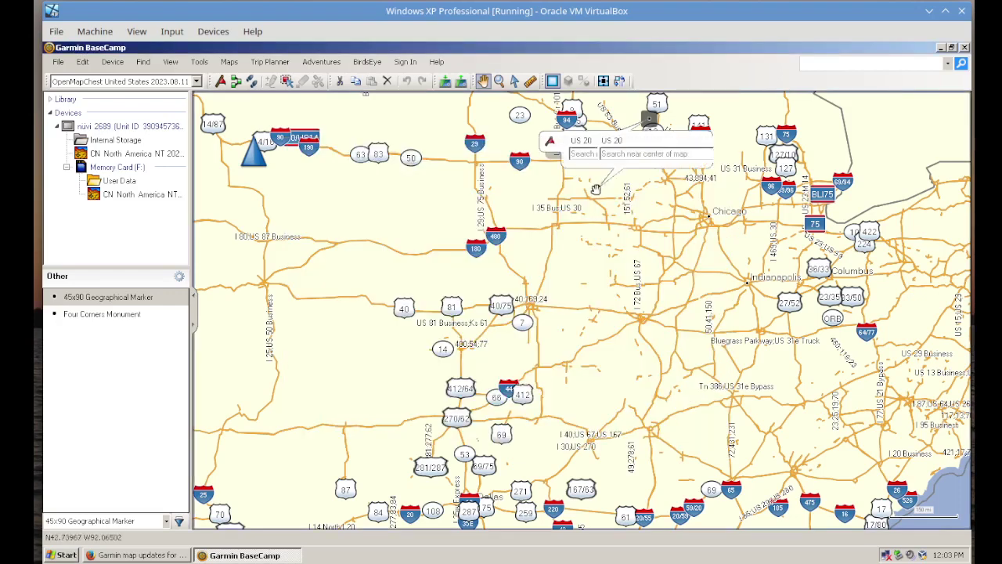
# Minimize BaseCamp and open share-folder > omc, selecting the OpenMapChest United States zip.
pyautogui.click(941, 47)
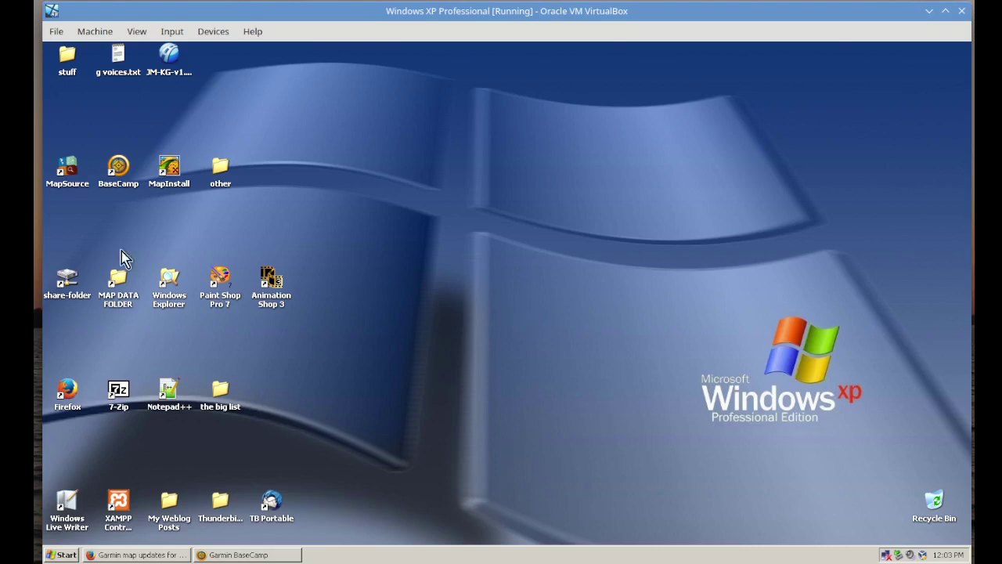
pyautogui.doubleClick(68, 280)
pyautogui.doubleClick(429, 184)
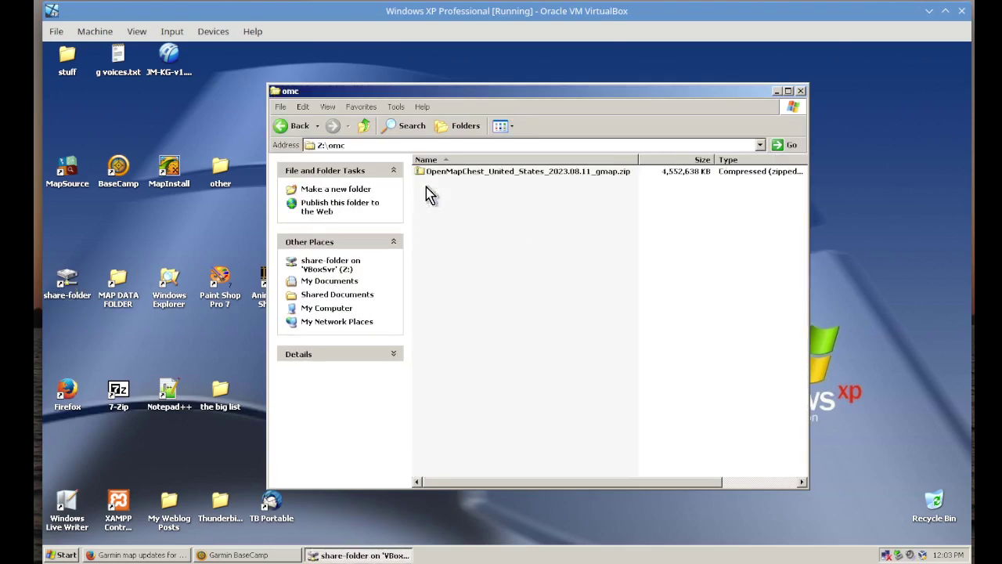
pyautogui.click(469, 172)
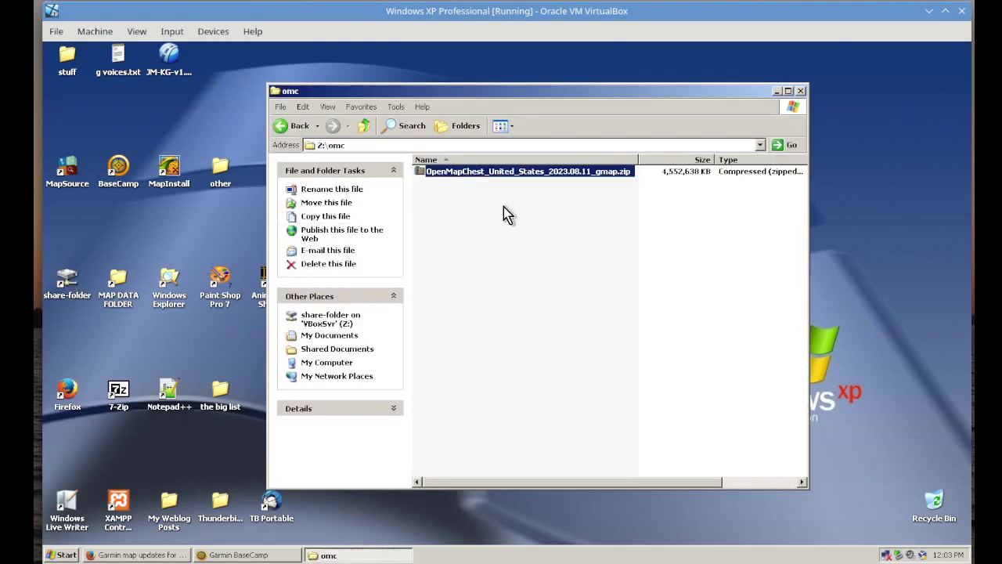
pyautogui.click(143, 553)
# View the 7-Zip 23.01 download page in Firefox, then minimize Firefox.
pyautogui.click(255, 70)
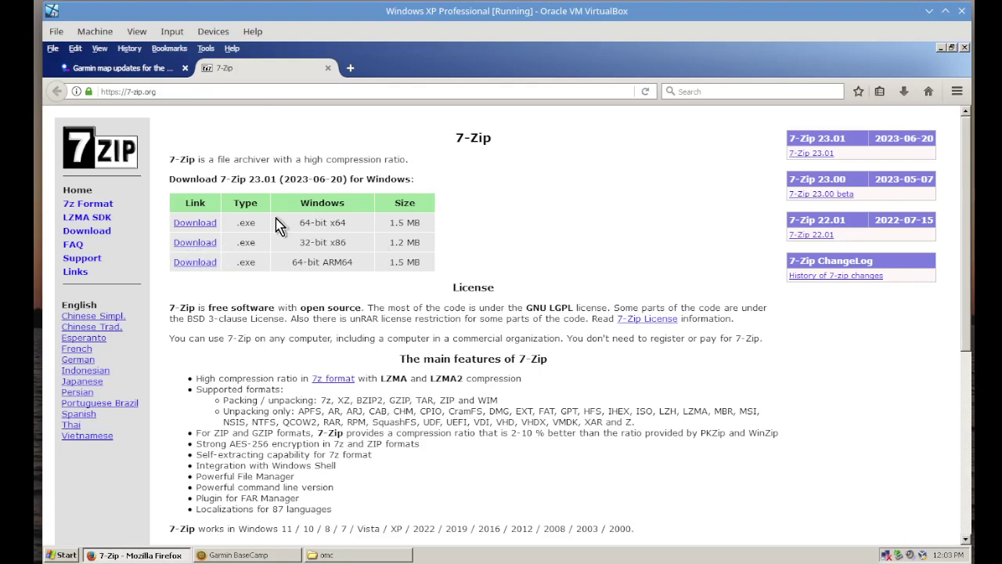
pyautogui.click(941, 47)
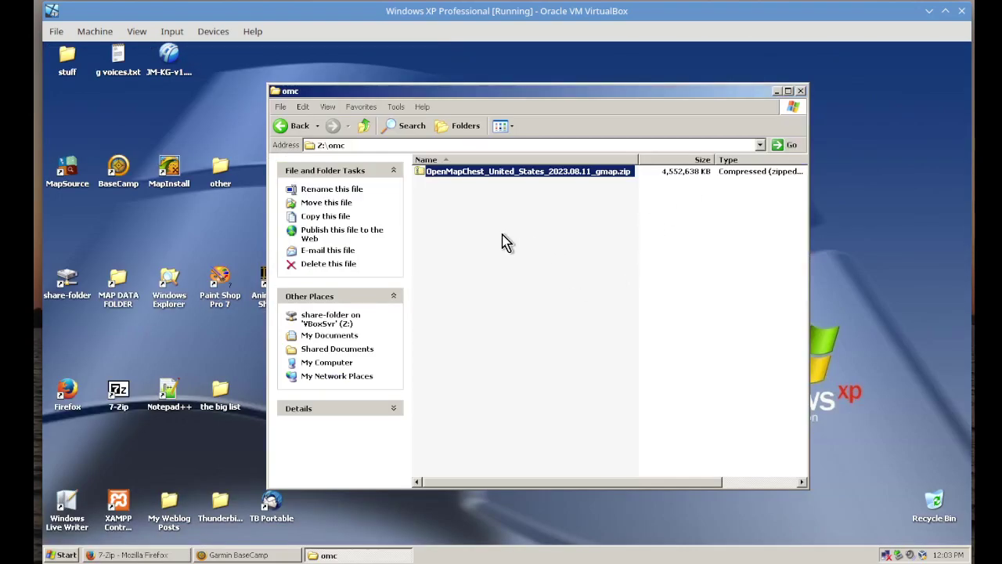
# Launch the 7-Zip File Manager and add the OpenMapChest zip to a new archive.
pyautogui.click(777, 91)
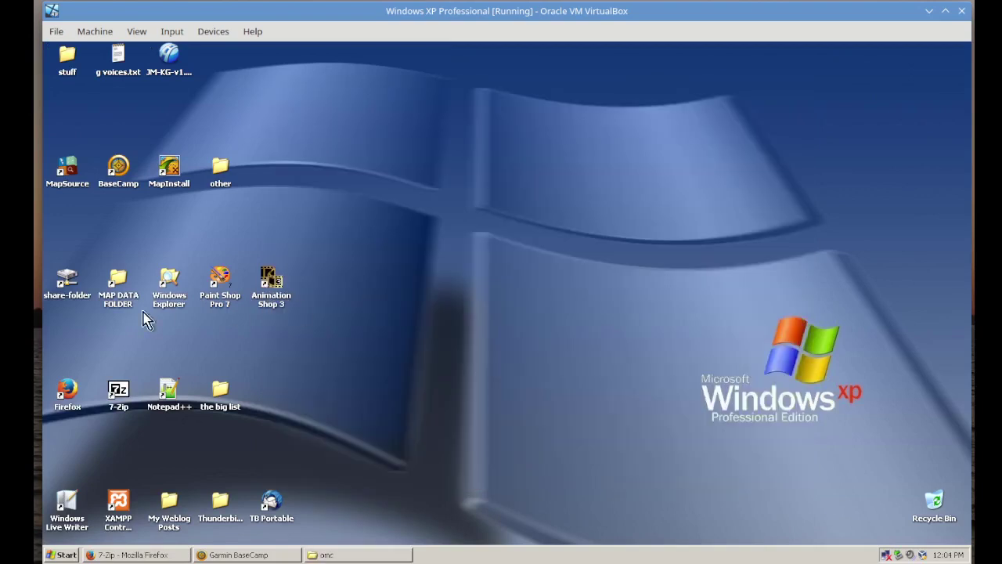
pyautogui.doubleClick(118, 389)
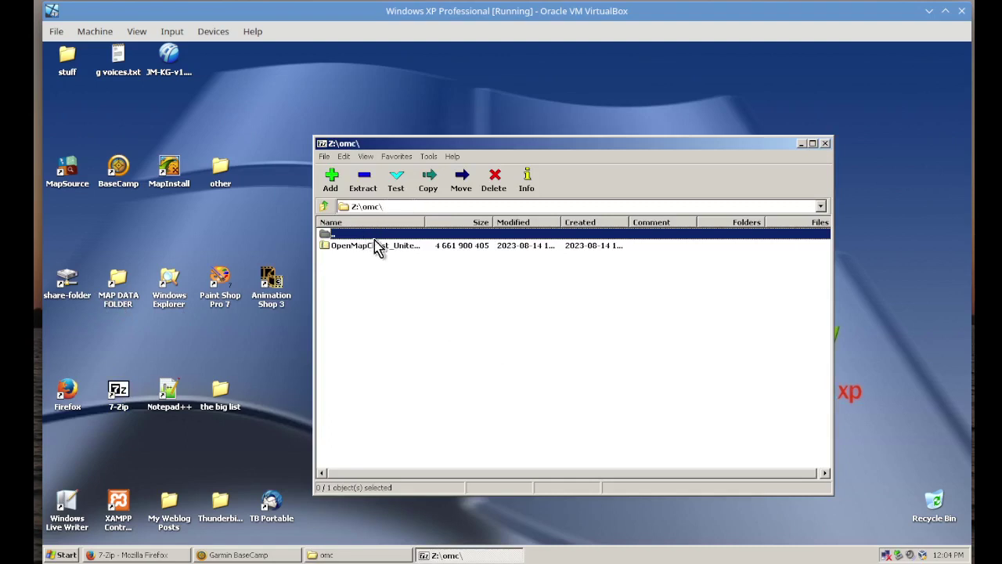
pyautogui.moveTo(425, 222); pyautogui.dragTo(551, 220)
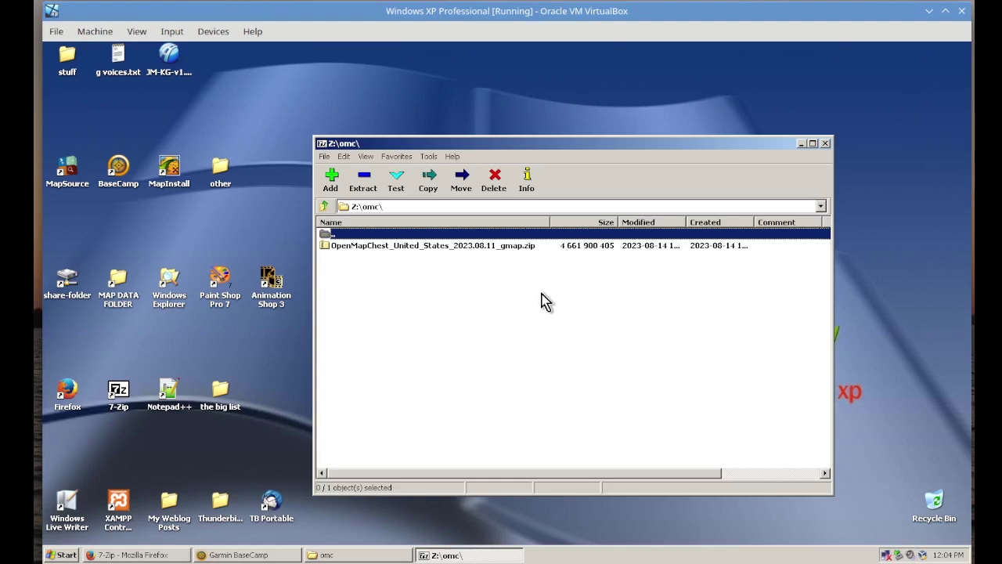
pyautogui.click(368, 249)
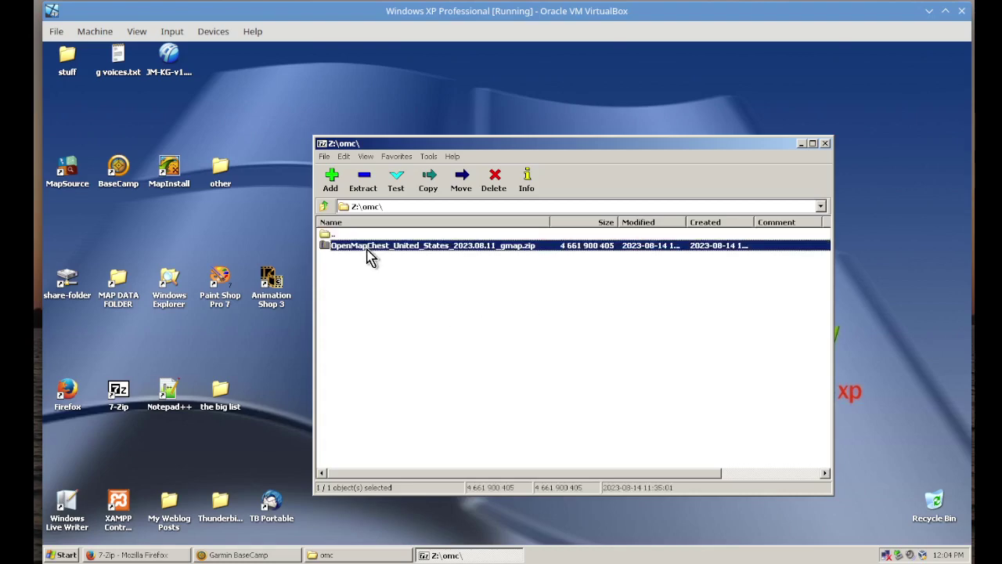
pyautogui.click(331, 181)
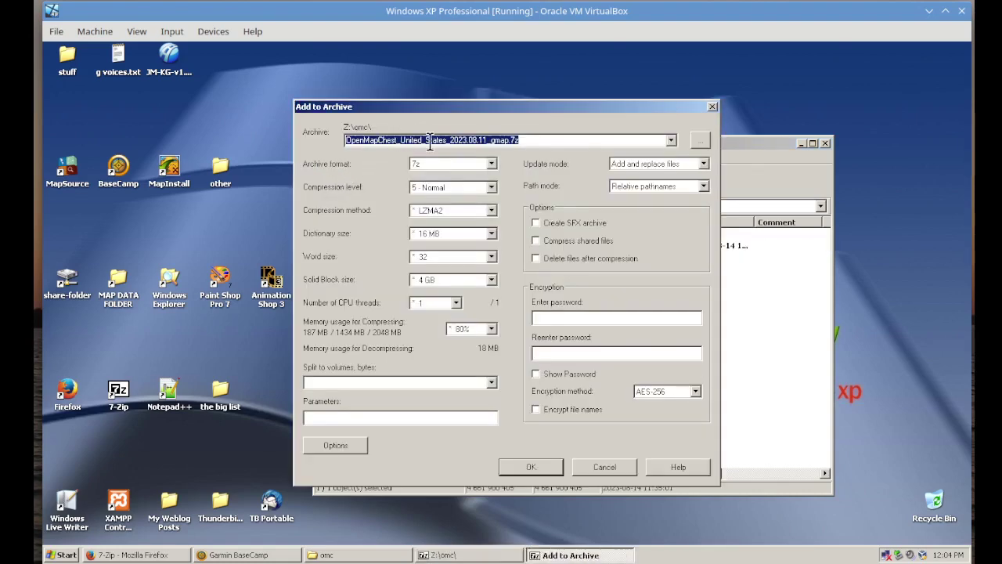
# Set level 0 - Store, 4092M - FAT volumes, and the Desktop as save location.
pyautogui.click(443, 188)
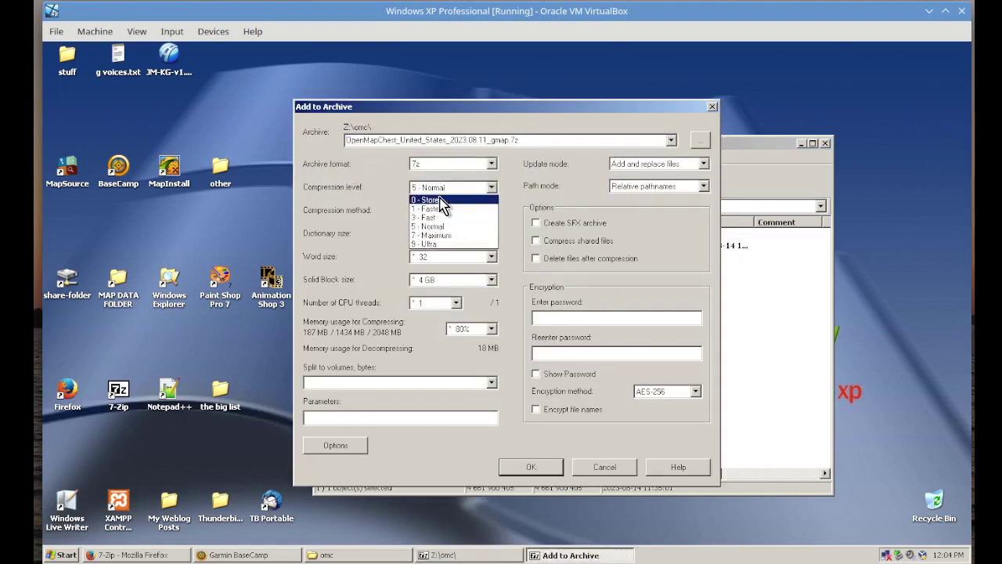
pyautogui.click(440, 200)
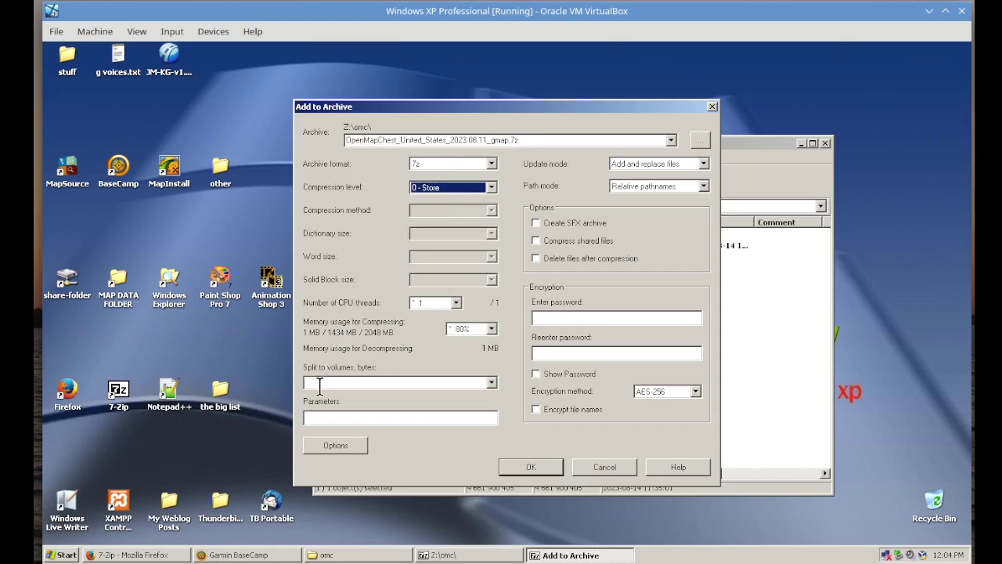
pyautogui.click(492, 382)
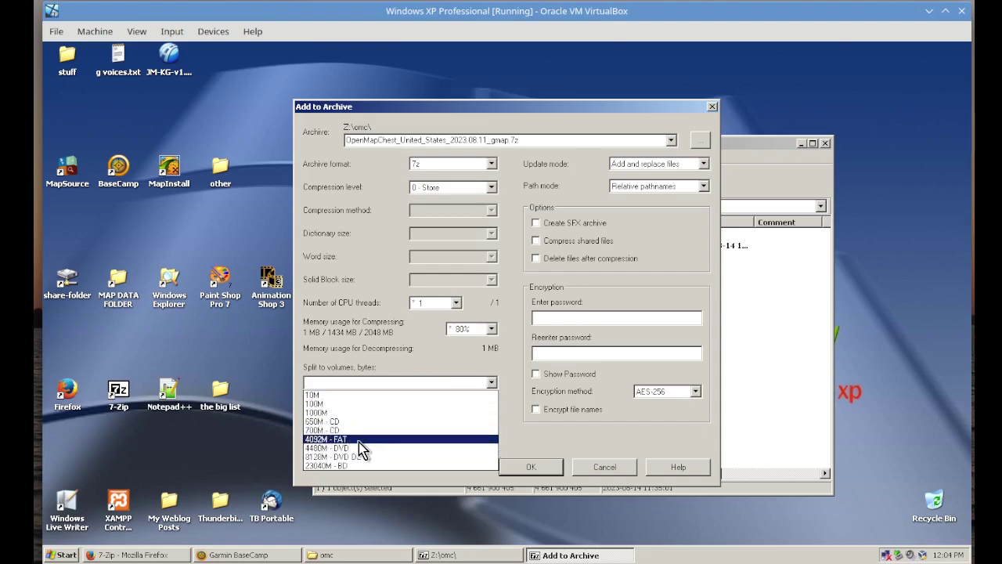
pyautogui.click(359, 440)
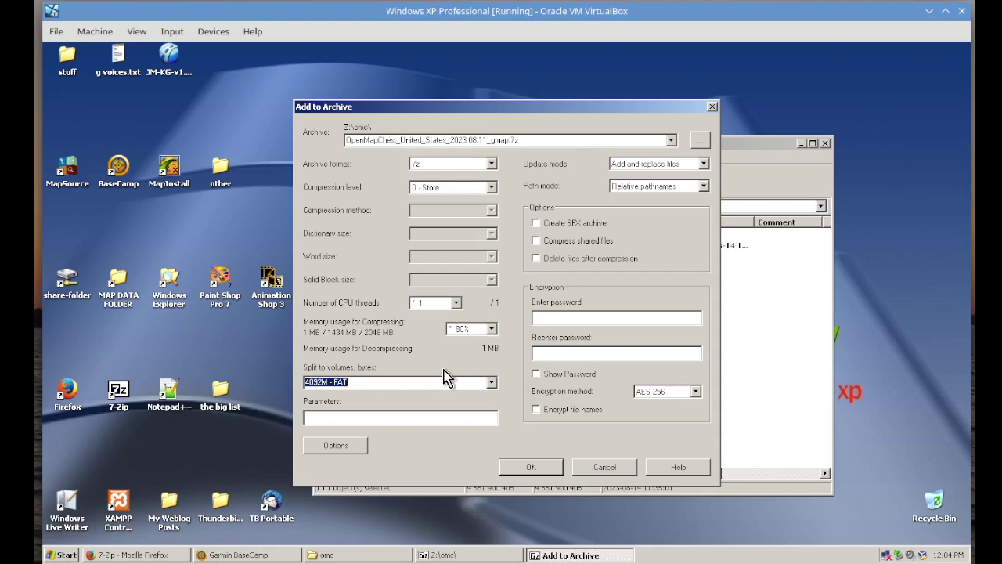
pyautogui.click(700, 140)
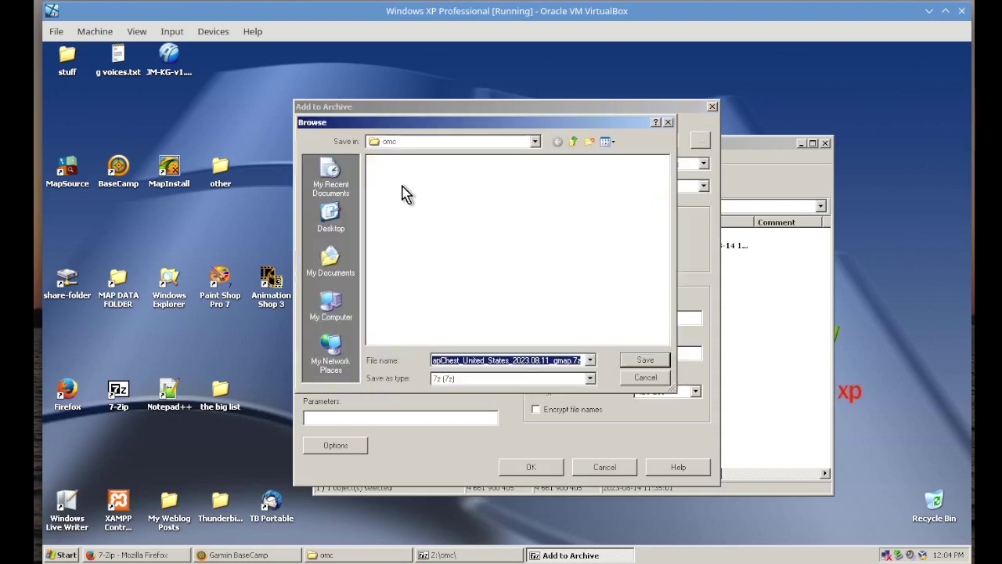
pyautogui.click(331, 219)
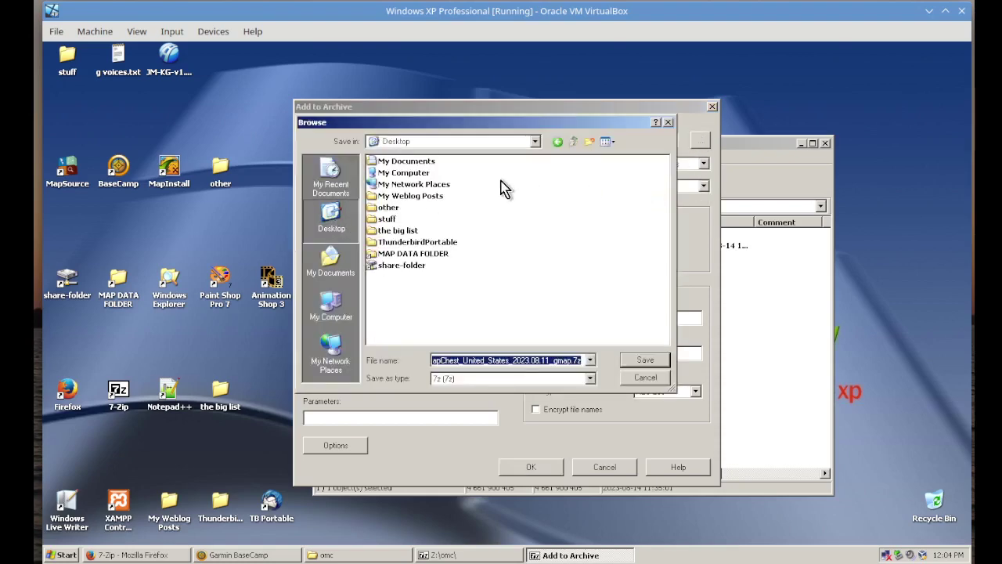
pyautogui.click(644, 361)
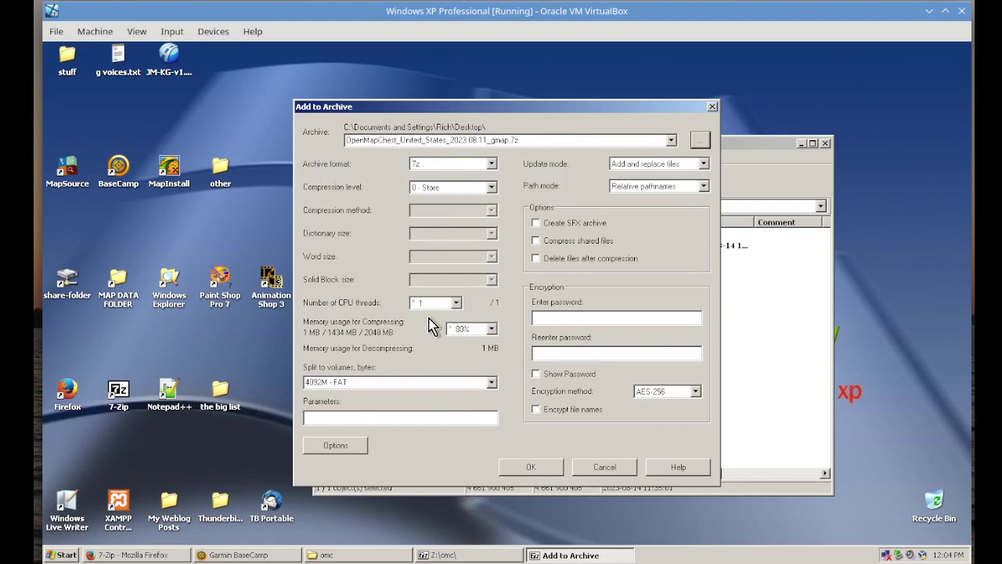
# Start the split archive and keep the Compressing progress window in front while it runs.
pyautogui.click(518, 468)
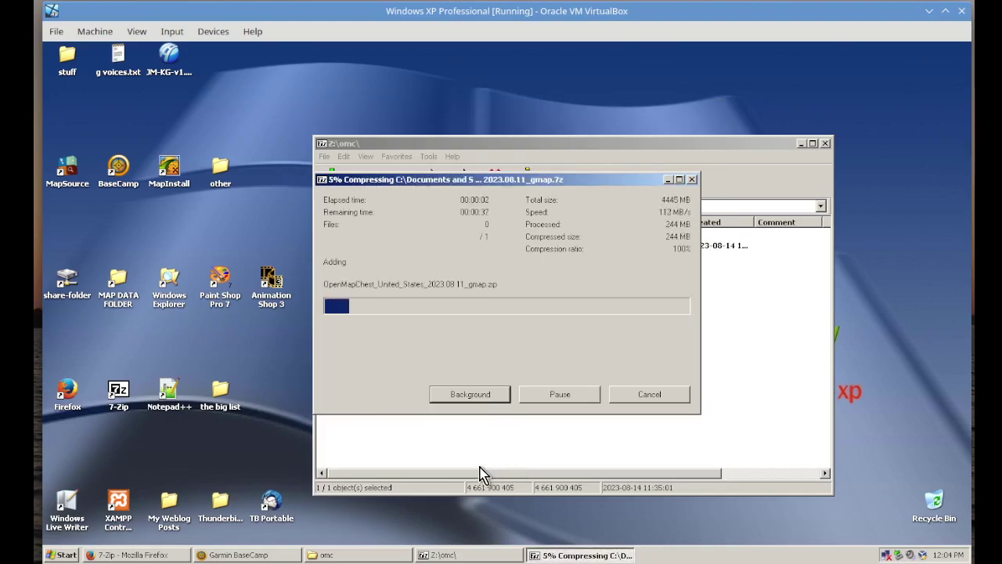
pyautogui.click(229, 353)
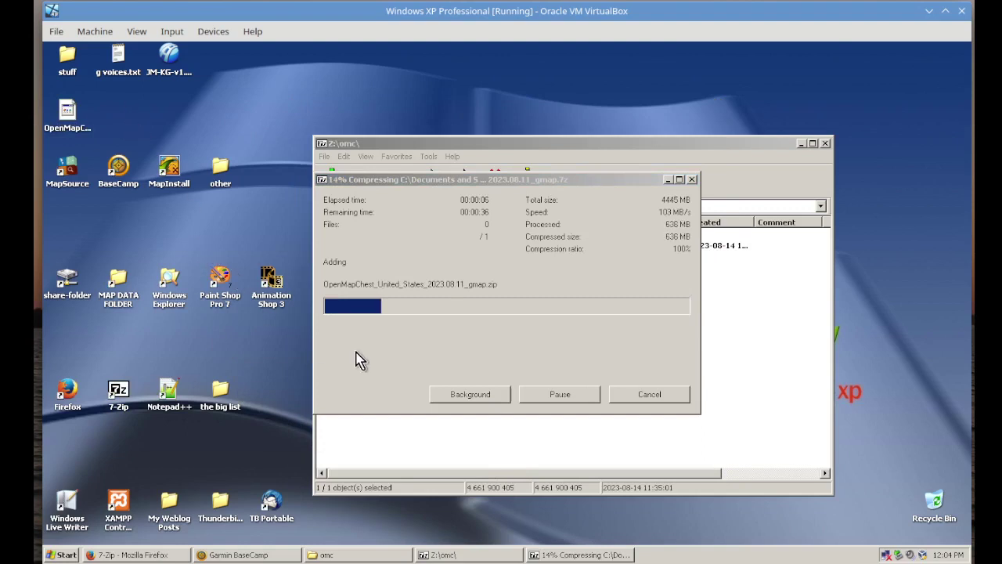
pyautogui.click(421, 349)
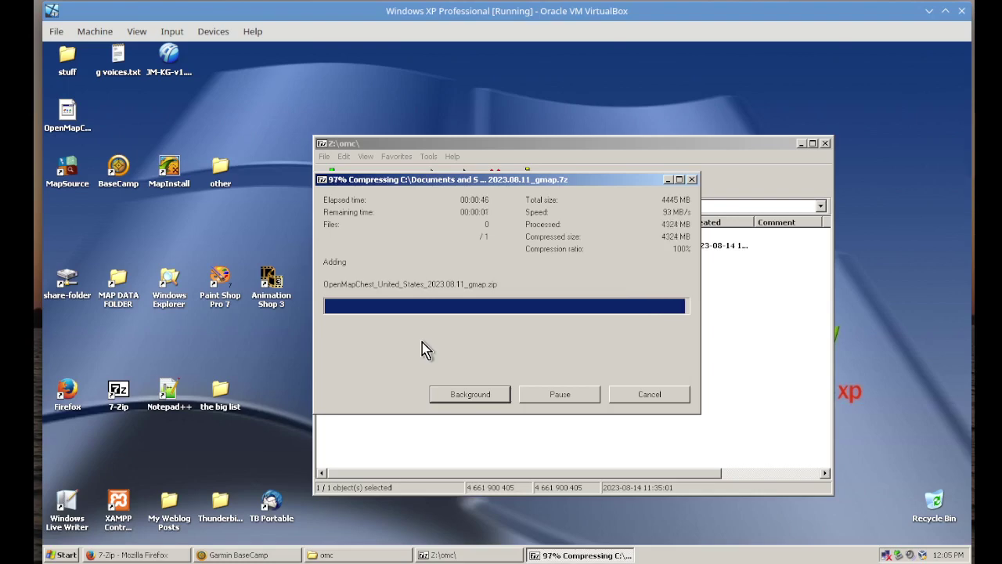
# Place the .7z.002 volume beside .7z.001, close the omc listing, and select .7z.001.
pyautogui.click(134, 161)
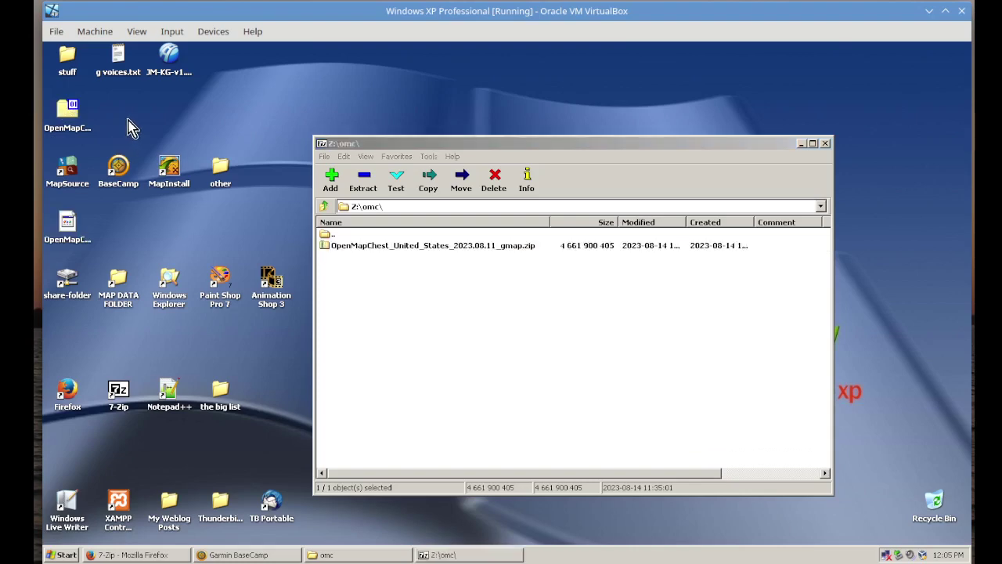
pyautogui.moveTo(73, 239); pyautogui.dragTo(124, 125)
pyautogui.click(77, 125)
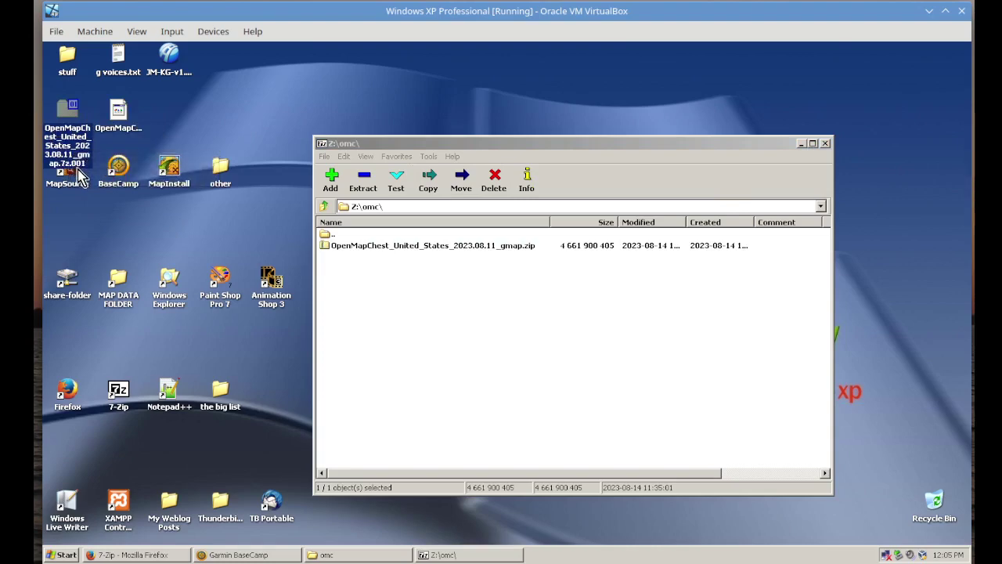
pyautogui.click(122, 114)
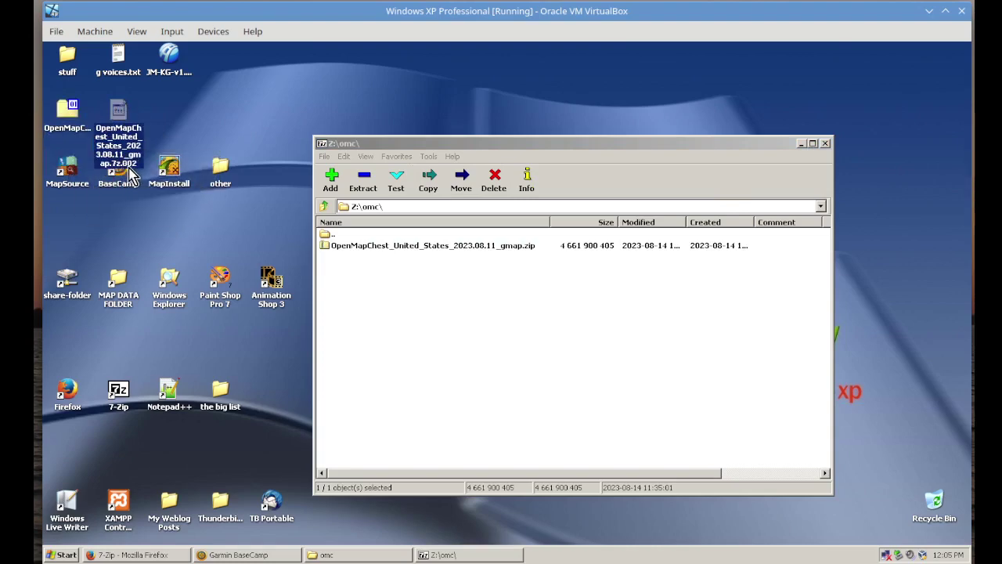
pyautogui.click(826, 144)
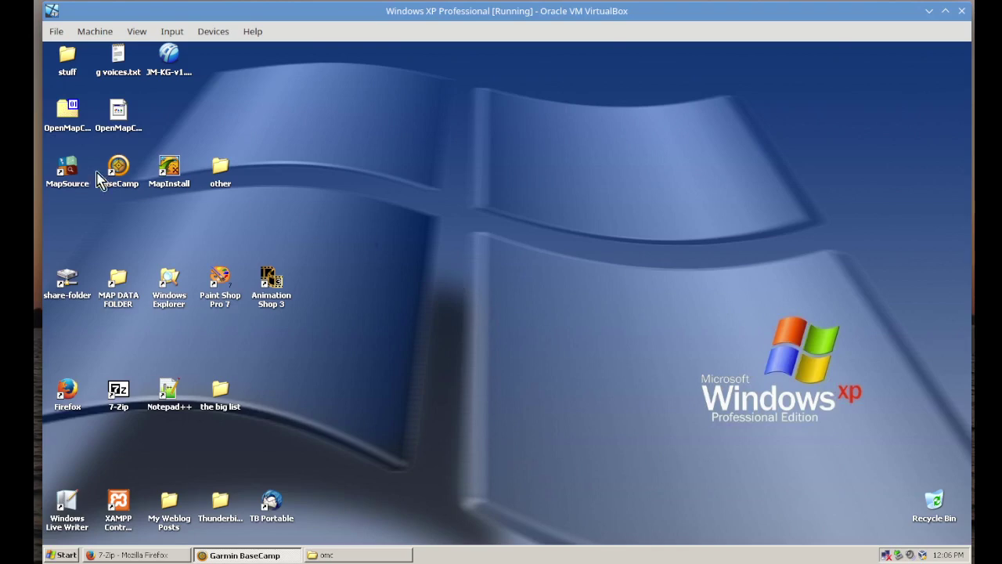
pyautogui.click(68, 118)
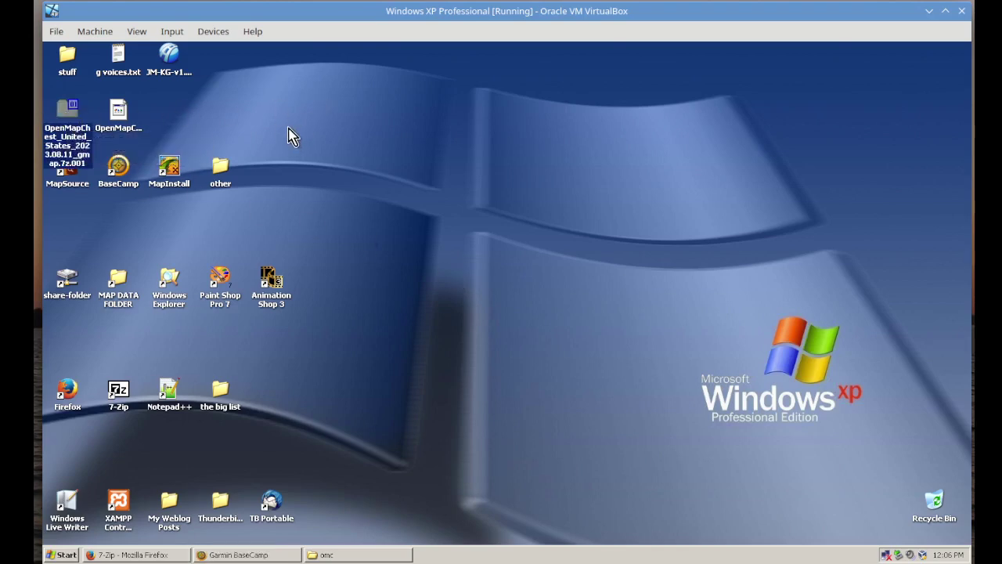
# Open the .7z.001 volume and the zipped map inside it, then select the OpenMapChest folder.
pyautogui.doubleClick(72, 114)
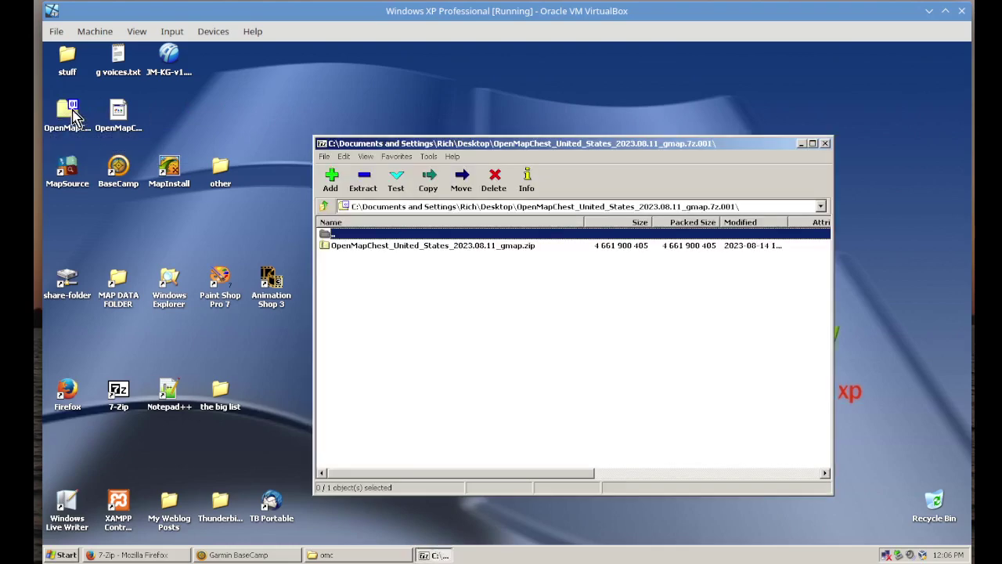
pyautogui.doubleClick(362, 246)
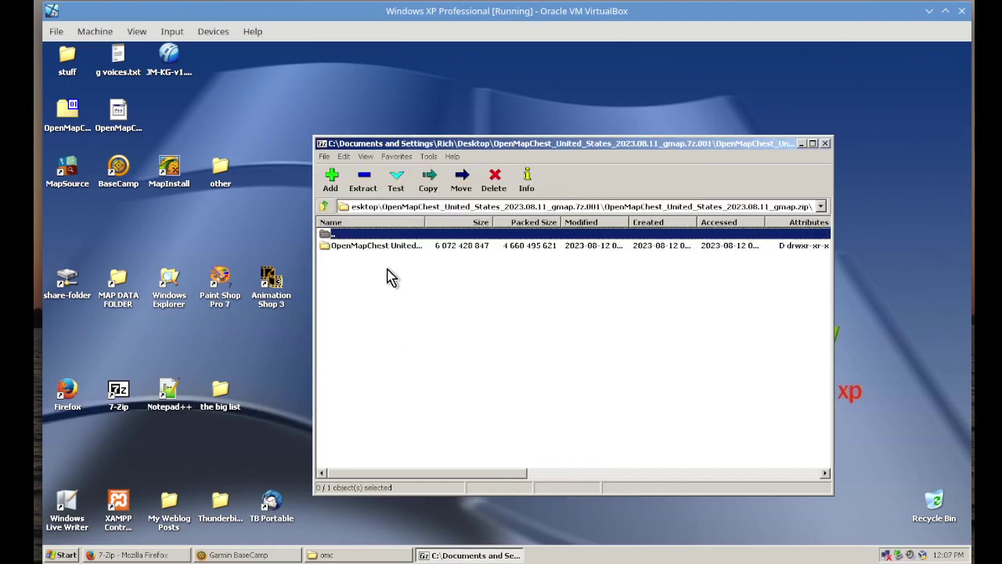
pyautogui.click(382, 246)
# Open Garmin's Maps folder, move it aside, and bring BaseCamp to the front.
pyautogui.doubleClick(119, 284)
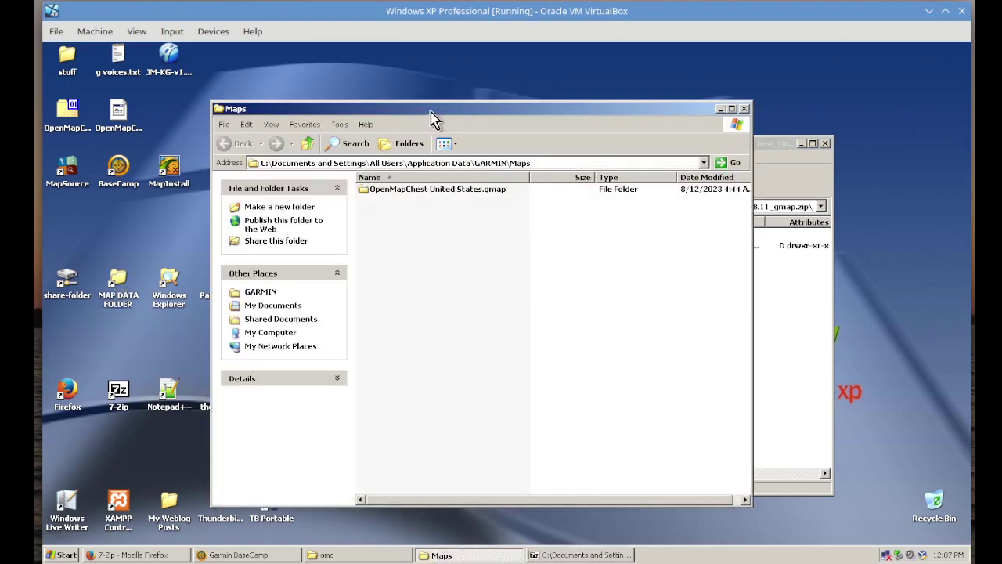
pyautogui.moveTo(436, 112); pyautogui.dragTo(369, 122)
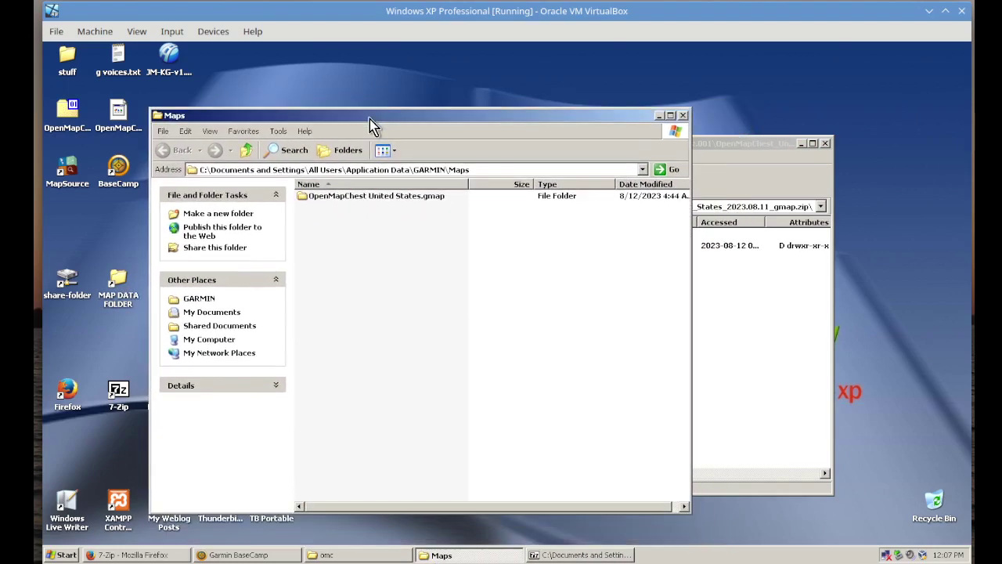
pyautogui.click(258, 552)
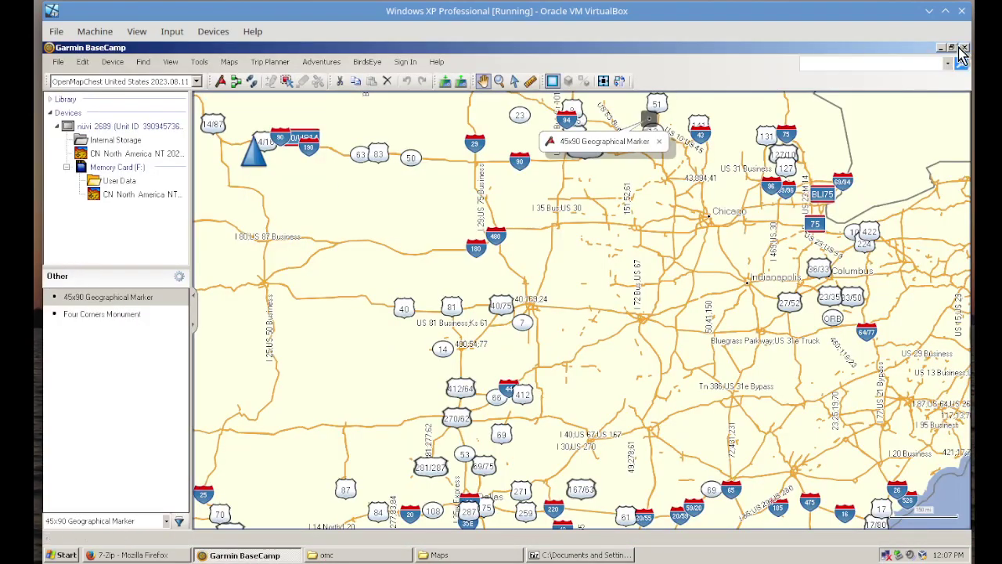
# Close BaseCamp with Alt+F4, then delete the OpenMapChest United States.gmap folder from Maps.
pyautogui.click(624, 281)
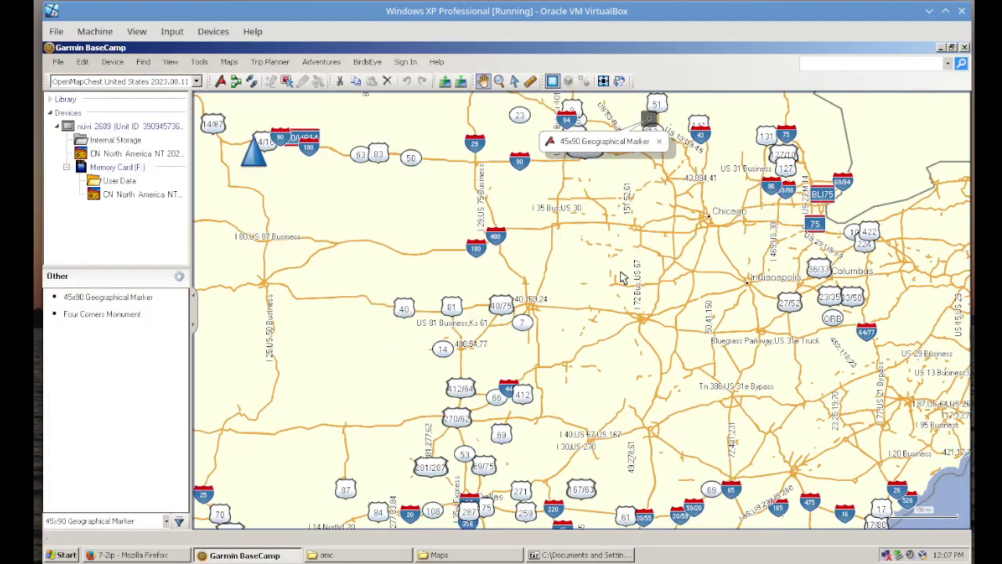
pyautogui.hotkey('alt', 'F4')
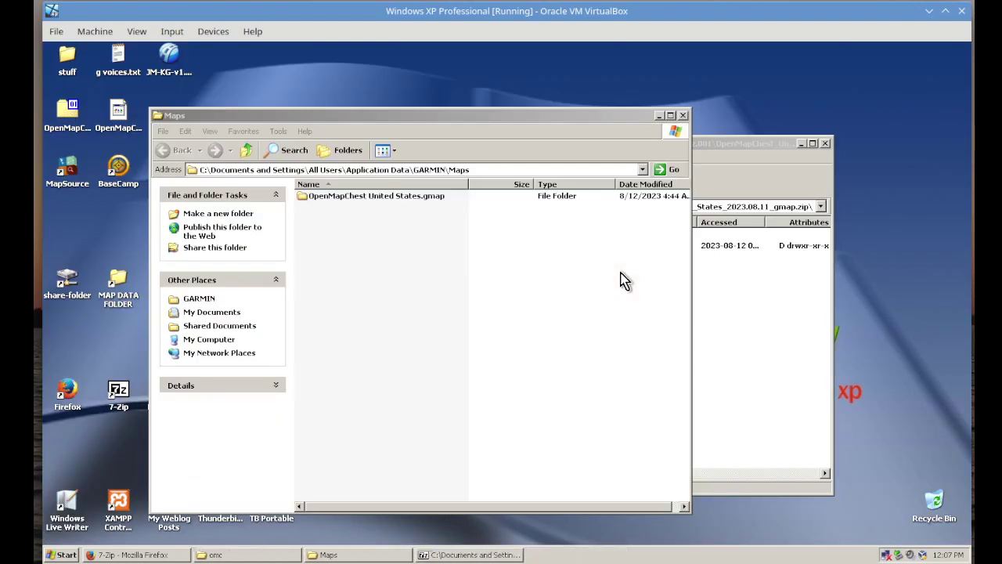
pyautogui.click(349, 199)
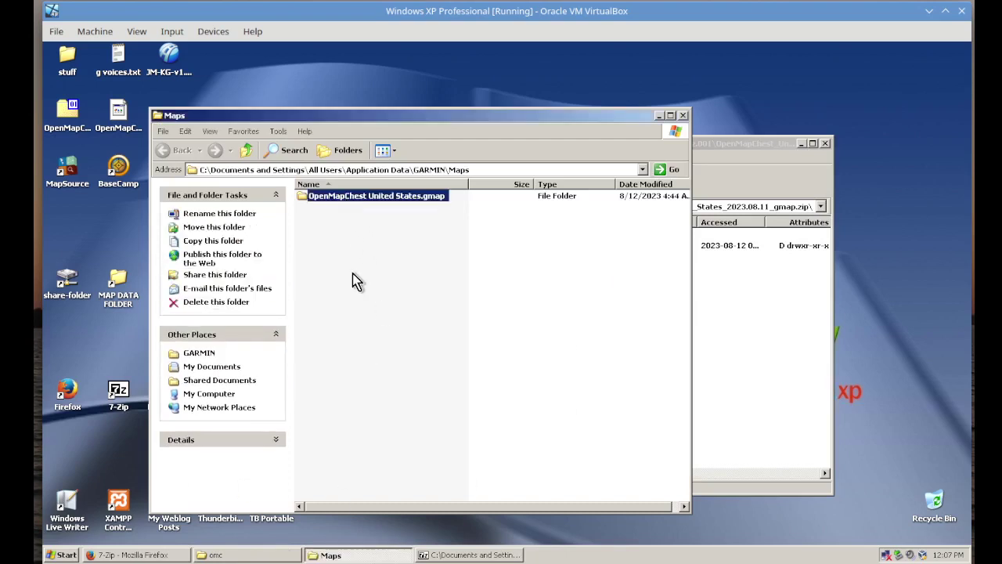
pyautogui.press('Delete')
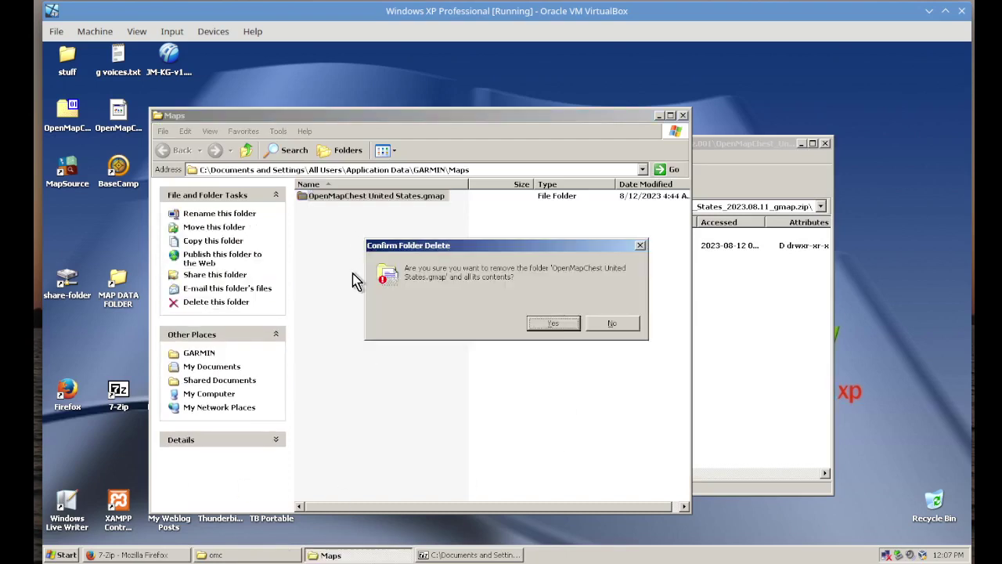
pyautogui.click(551, 323)
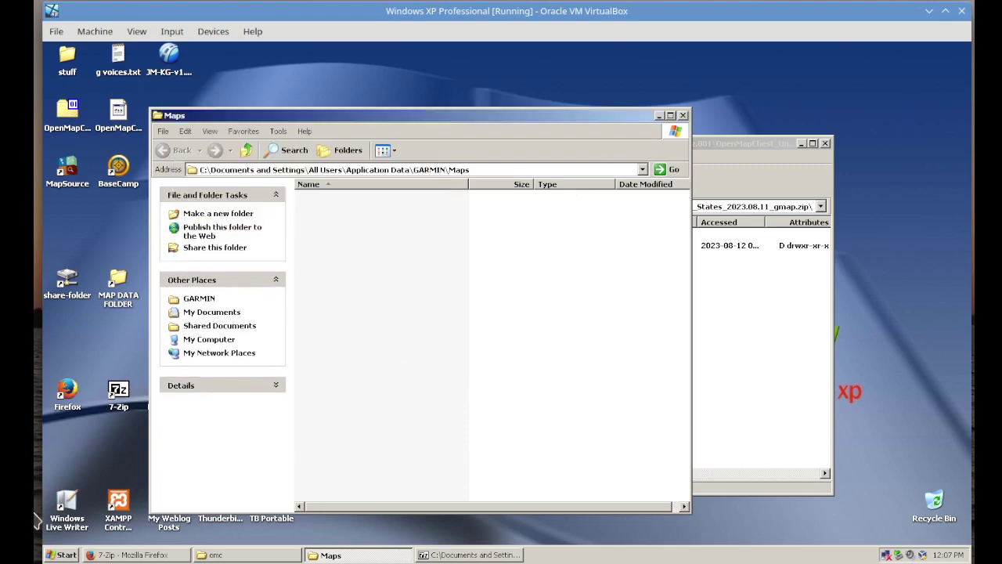
# Relaunch BaseCamp, select CN North America NT 2024.10 as the map product, then close BaseCamp.
pyautogui.doubleClick(119, 171)
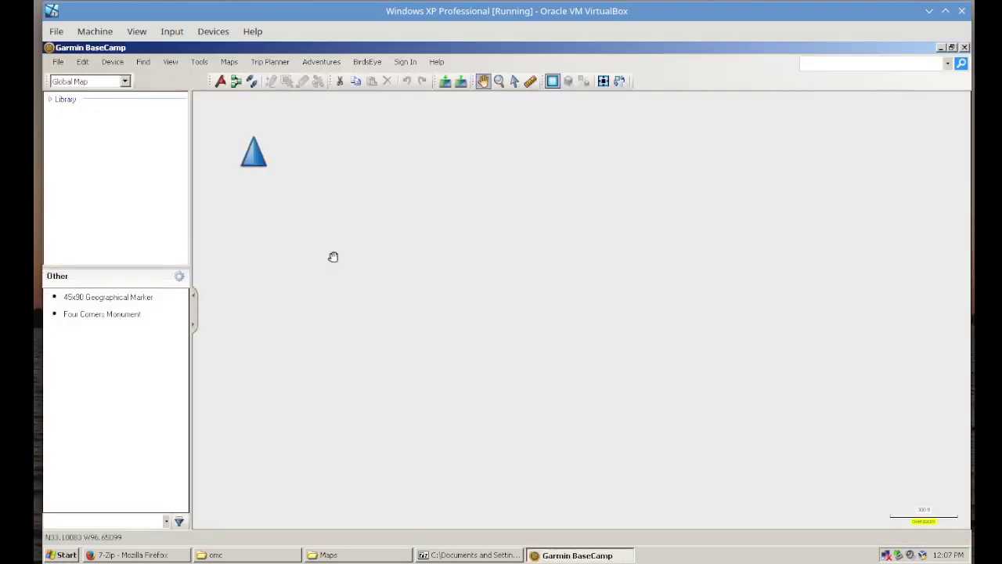
pyautogui.scroll(-1, 100, 81)
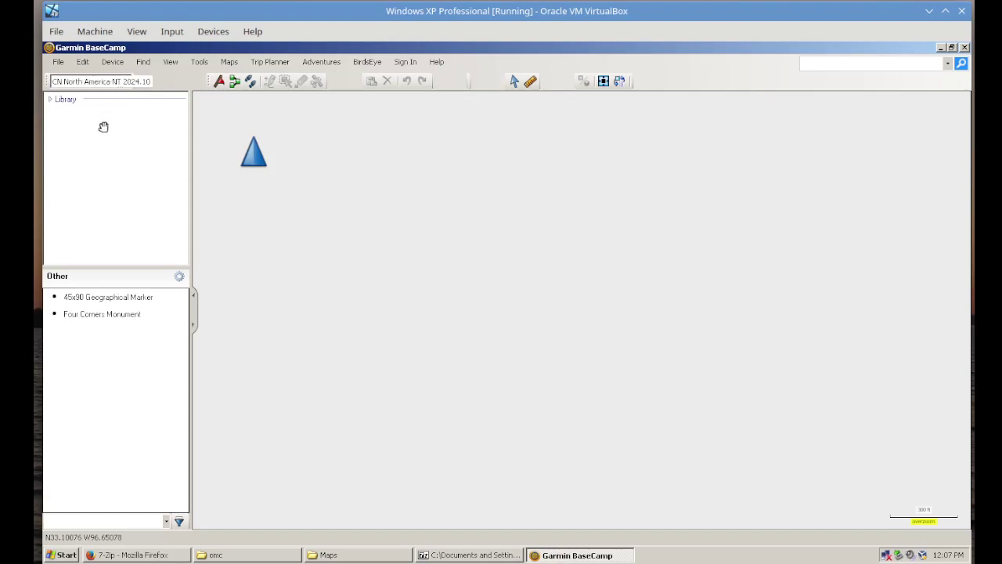
pyautogui.click(116, 82)
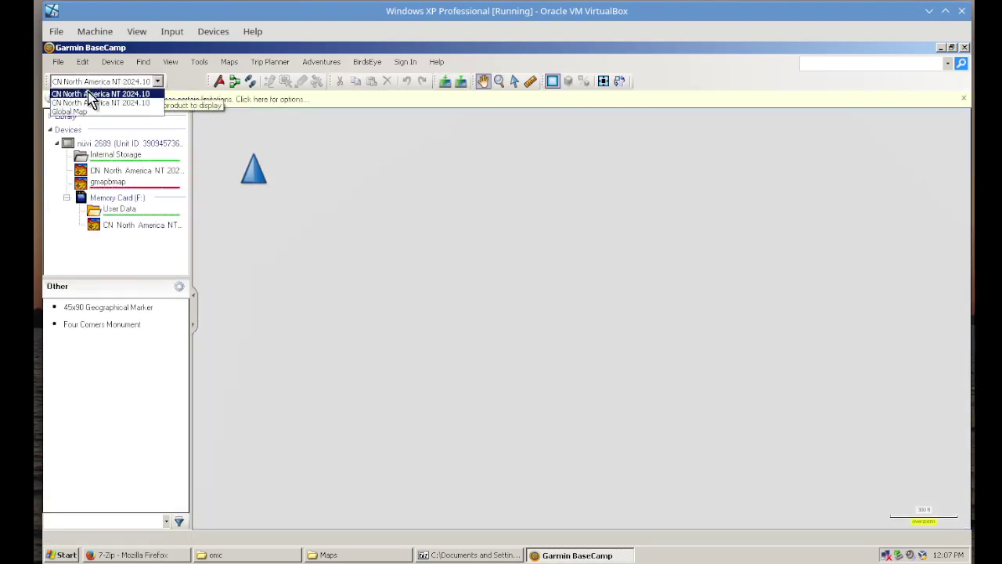
pyautogui.click(100, 93)
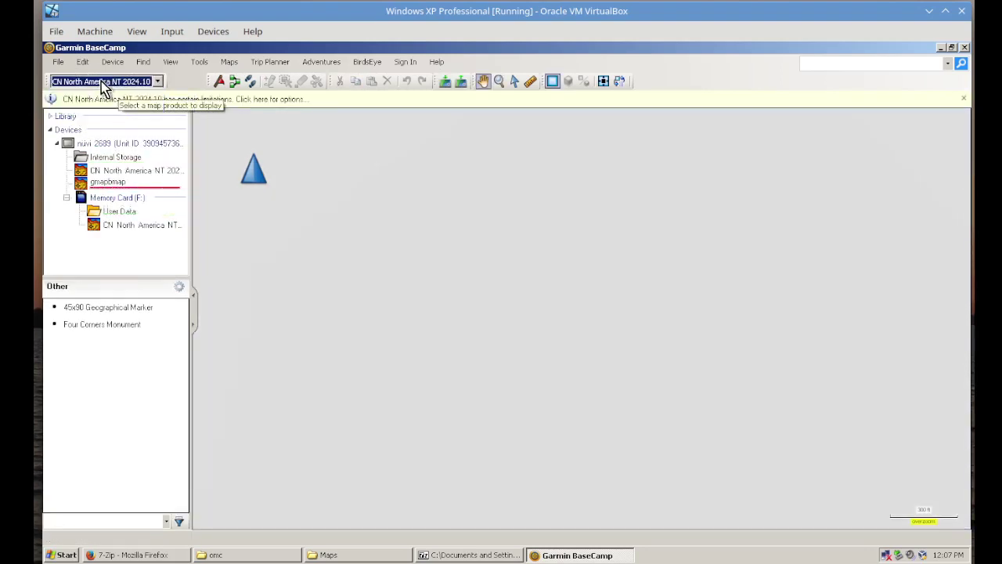
pyautogui.click(963, 47)
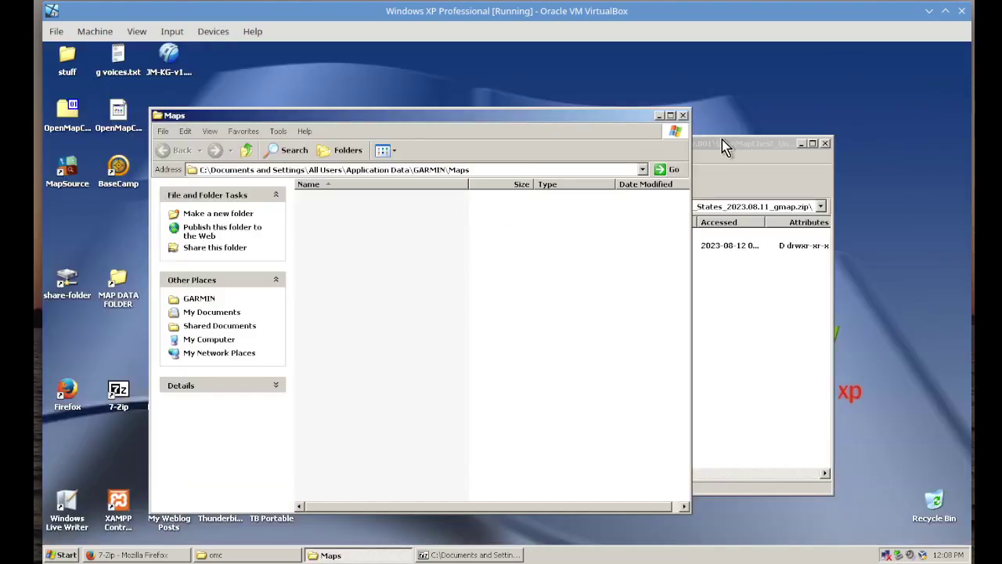
# Drag OpenMapChest United States.gmap from the 7-Zip listing into the Maps folder to extract it.
pyautogui.moveTo(722, 147); pyautogui.dragTo(747, 173)
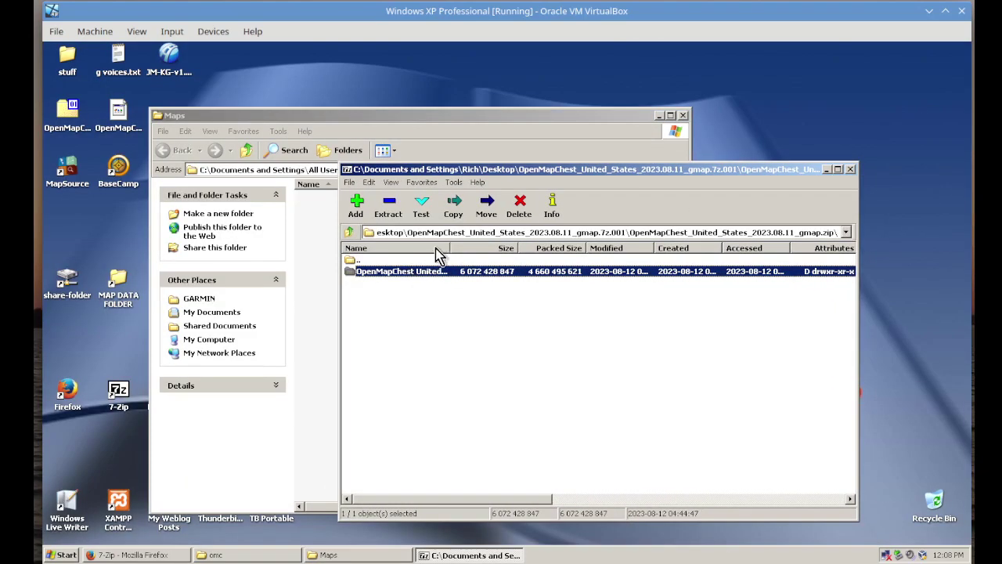
pyautogui.doubleClick(449, 247)
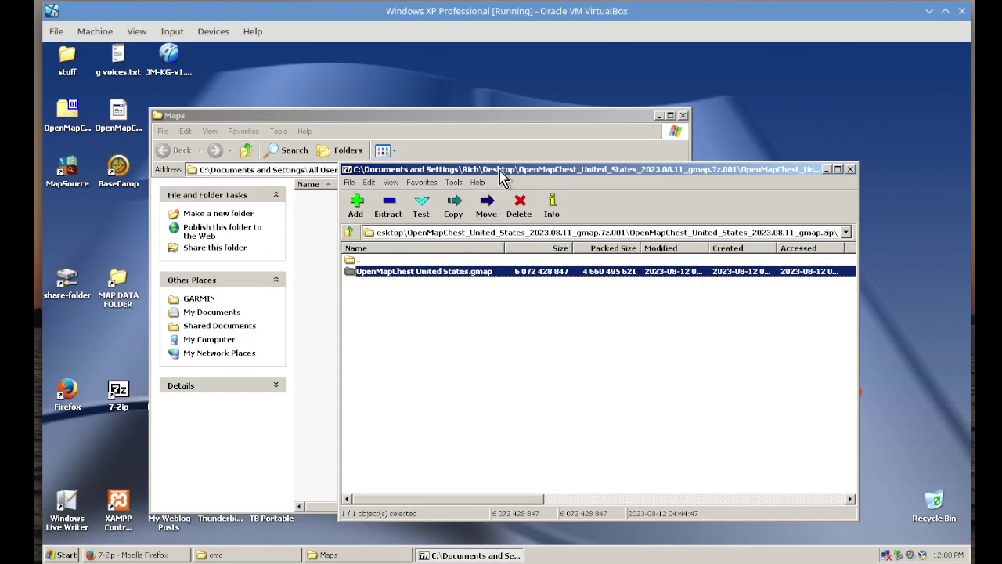
pyautogui.moveTo(500, 176); pyautogui.dragTo(562, 153)
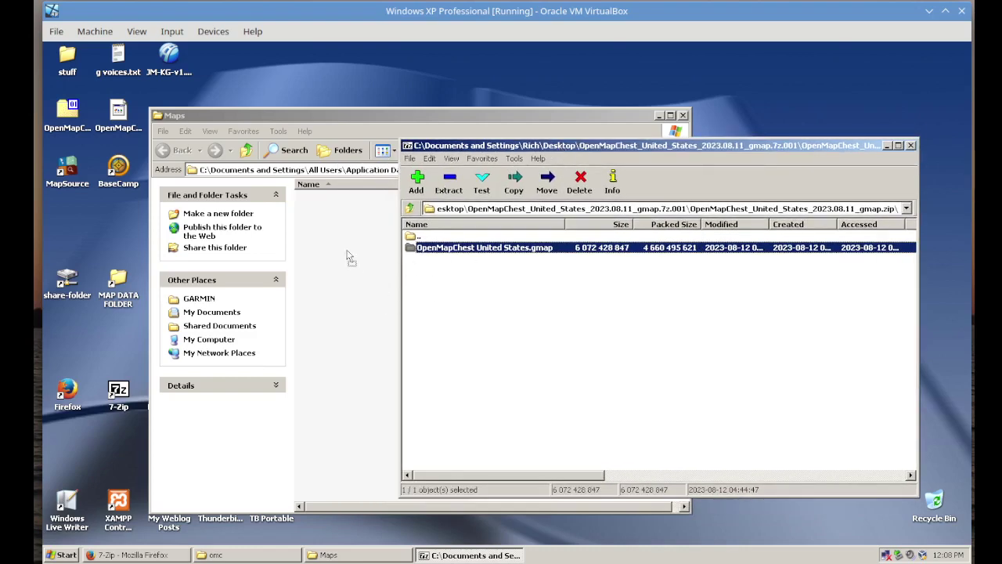
pyautogui.moveTo(350, 257); pyautogui.dragTo(348, 257)
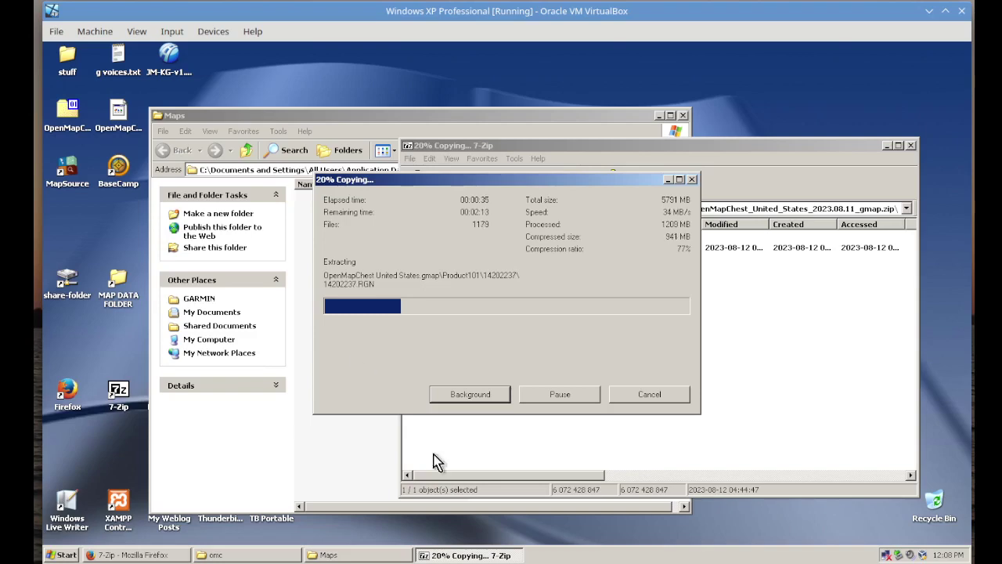
pyautogui.hotkey('alt', 'Tab')
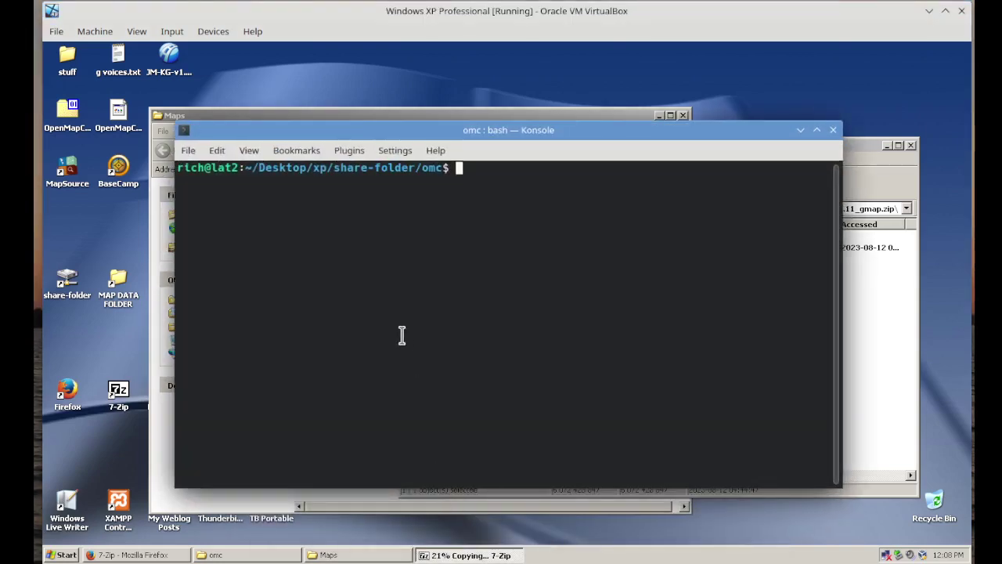
pyautogui.write('ls -l')
pyautogui.press('Return')
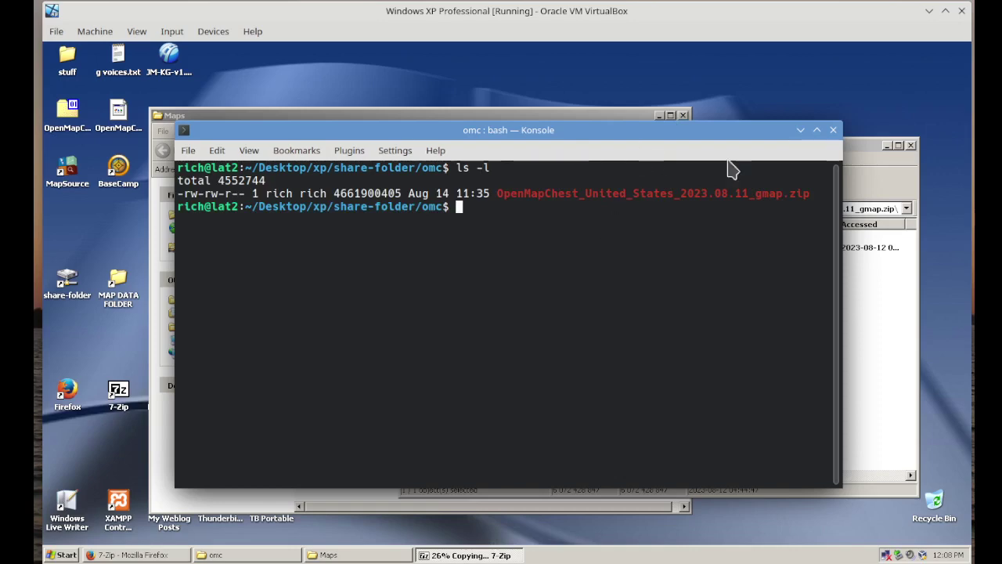
# Minimize Konsole and let the 7-Zip extraction run to 100%.
pyautogui.click(800, 129)
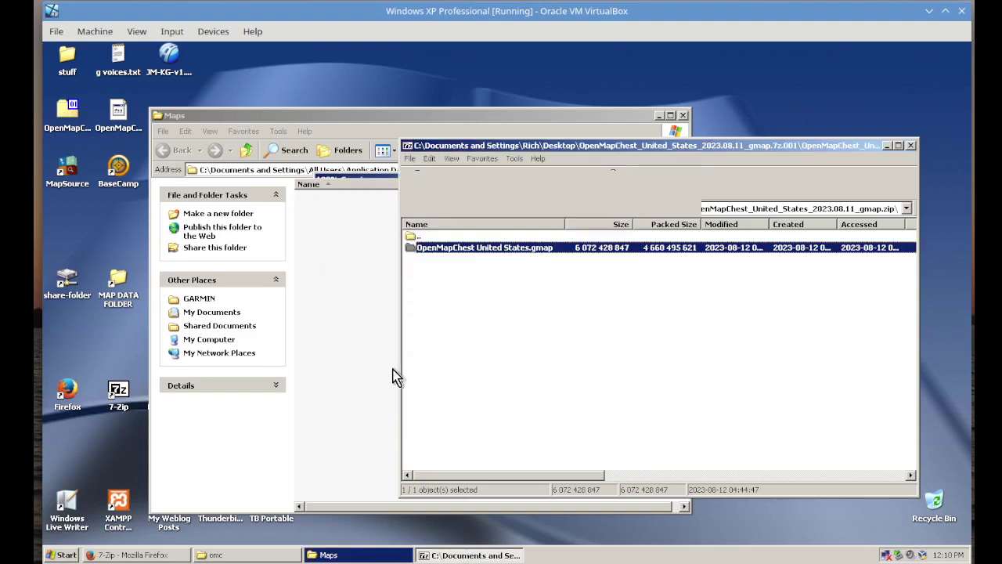
# Close the 7-Zip and Maps windows and relaunch Garmin BaseCamp.
pyautogui.click(350, 256)
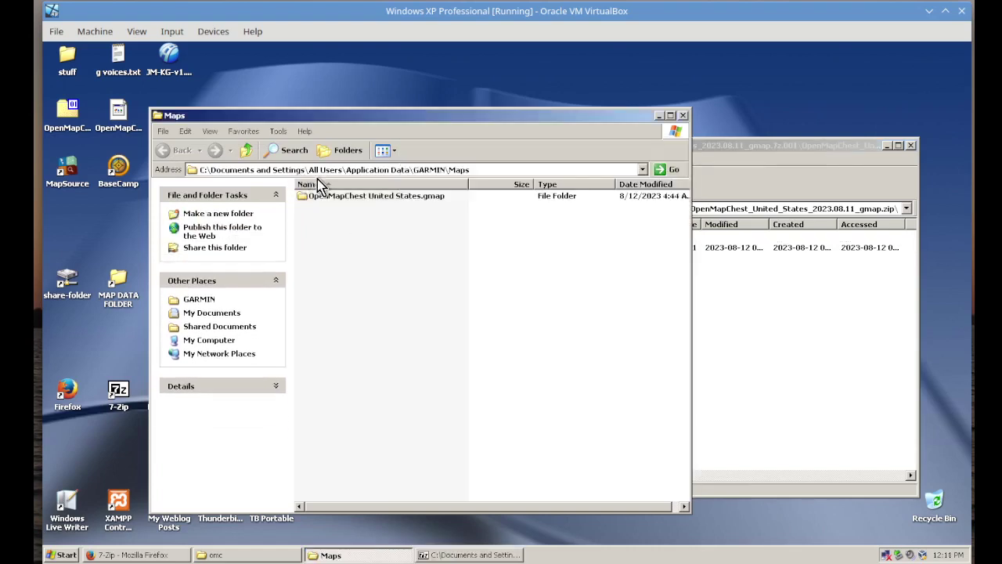
pyautogui.click(910, 145)
pyautogui.click(682, 116)
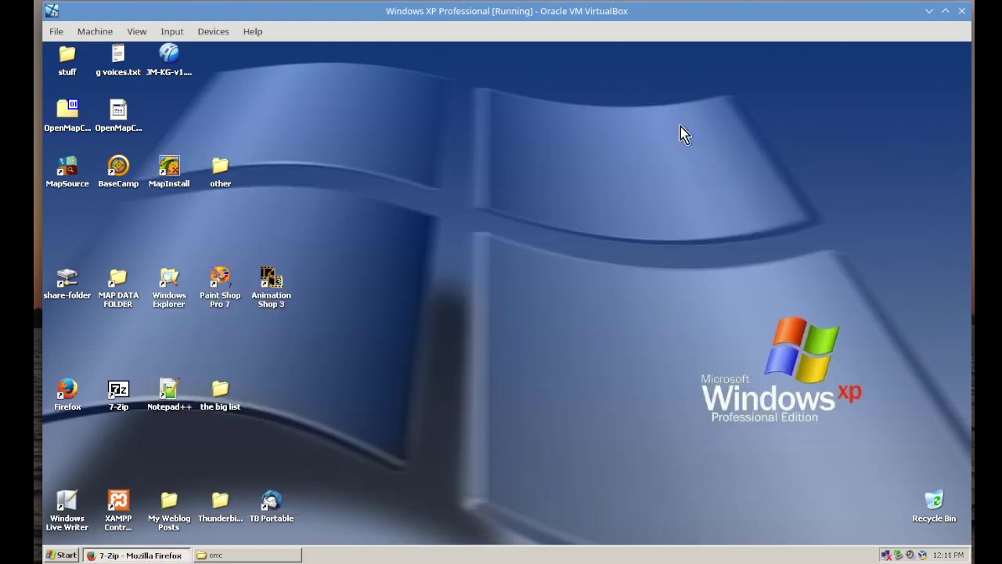
pyautogui.doubleClick(118, 167)
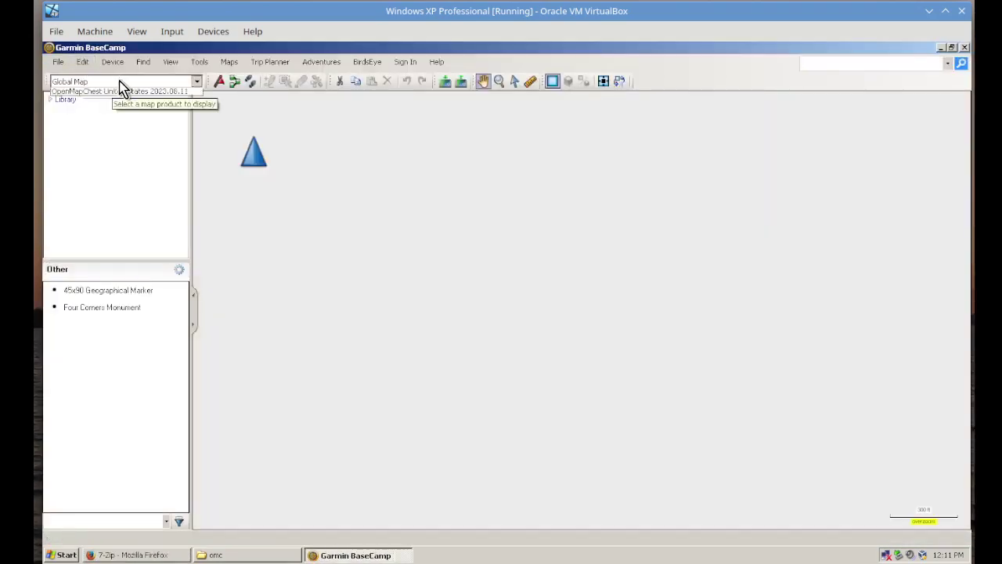
# Switch the map product to OpenMapChest United States 2023.08.11.
pyautogui.click(118, 82)
pyautogui.click(108, 105)
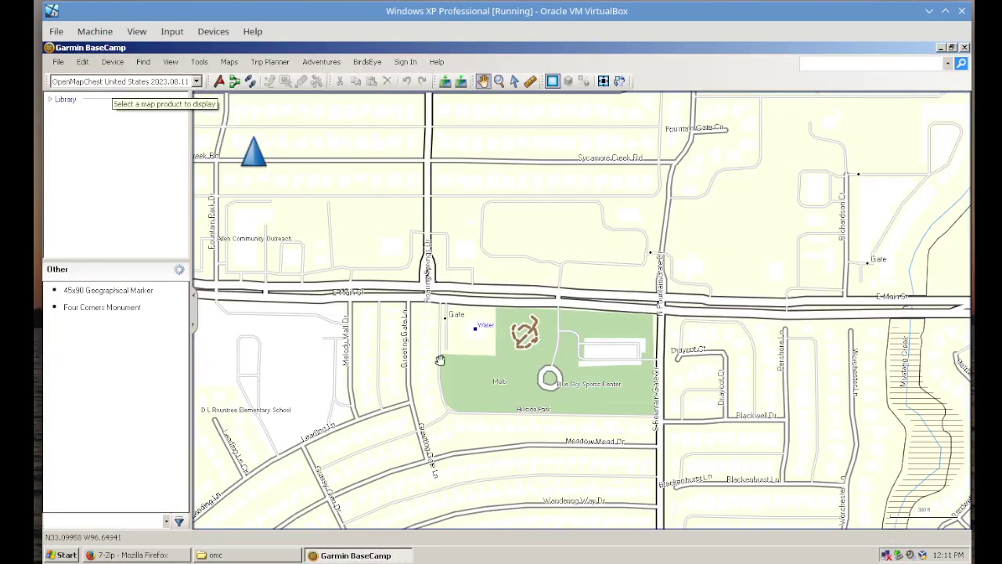
pyautogui.scroll(-4, 521, 383)
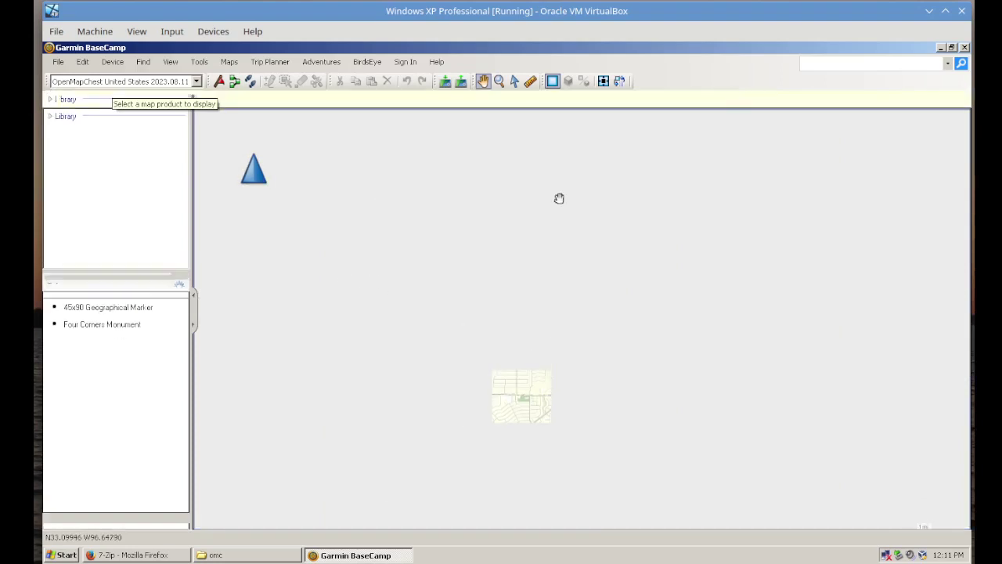
# Dismiss the CN North America notice and pan the map toward Dallas–Fort Worth.
pyautogui.click(964, 100)
pyautogui.scroll(-1, 387, 302)
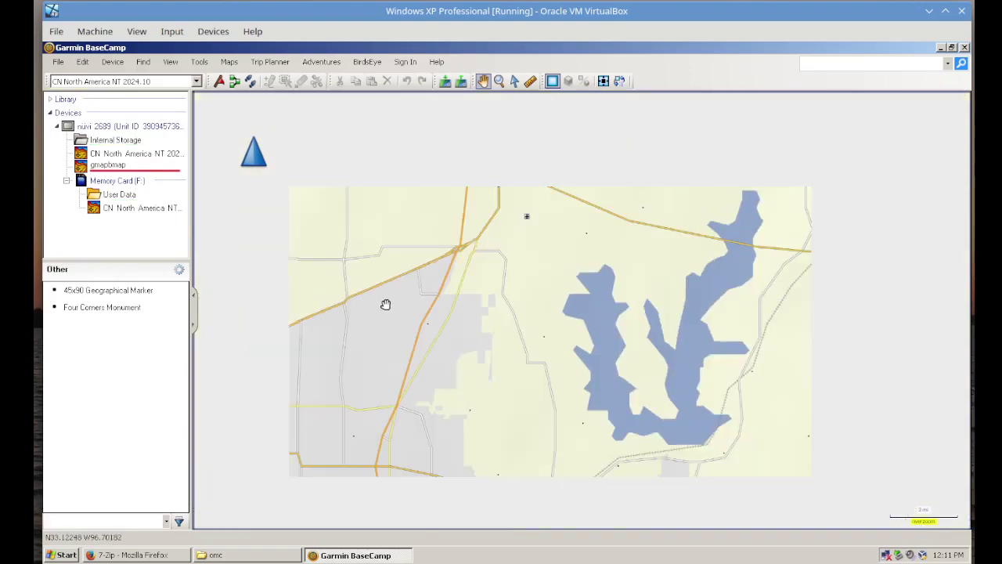
pyautogui.moveTo(384, 304); pyautogui.dragTo(678, 314)
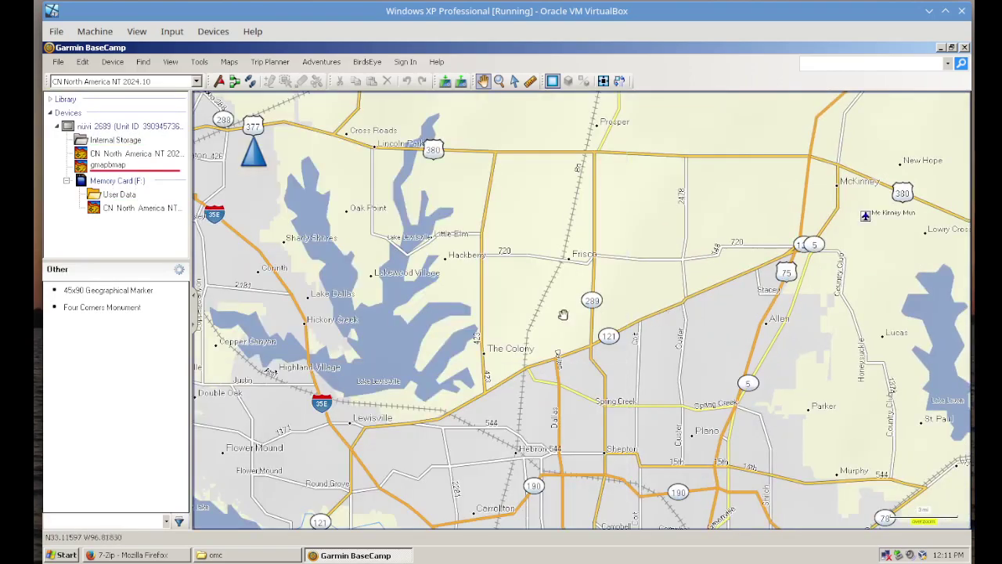
pyautogui.moveTo(480, 369); pyautogui.dragTo(577, 165)
pyautogui.scroll(-3, 565, 274)
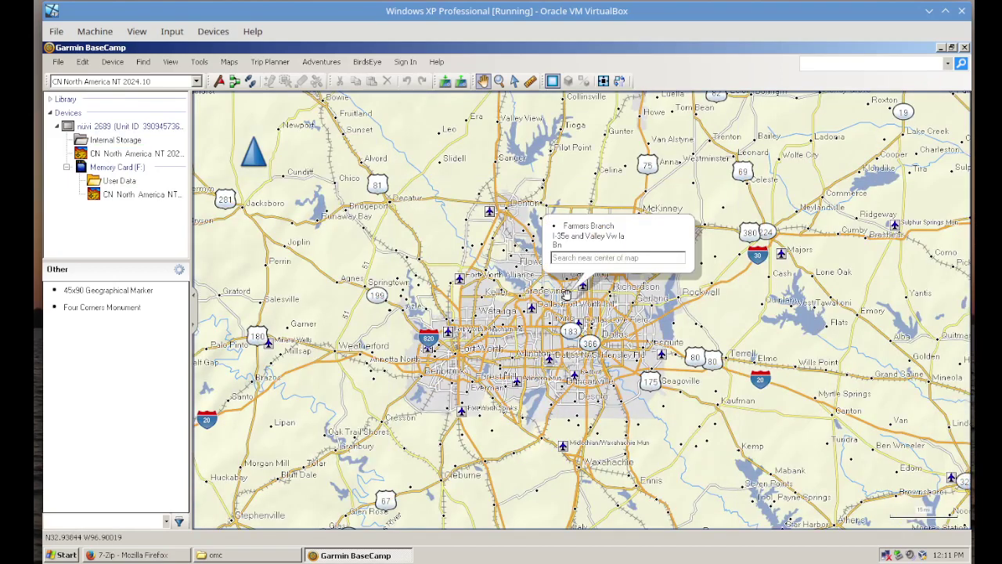
# Minimize BaseCamp and the VirtualBox window to return to Konsole.
pyautogui.click(940, 48)
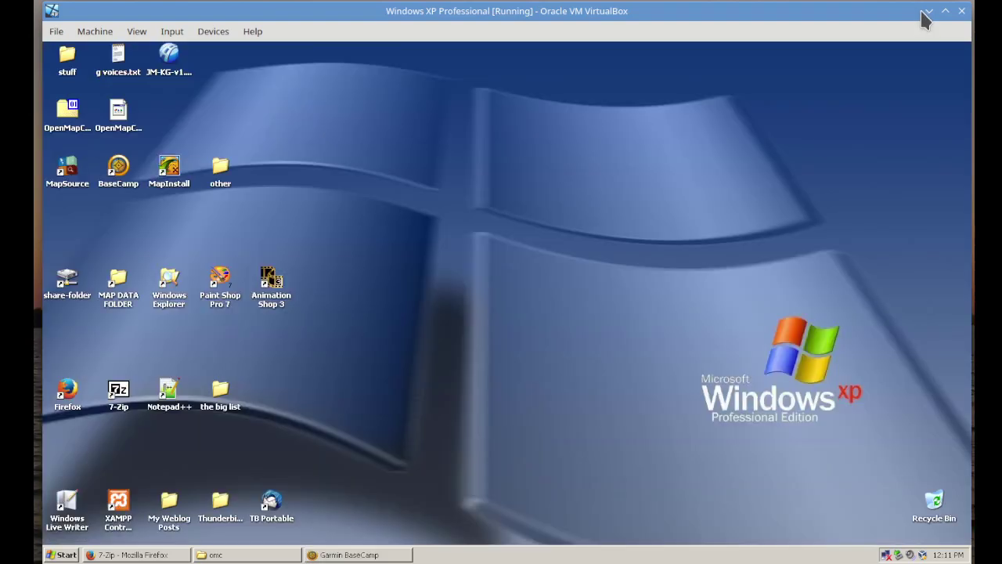
pyautogui.hotkey('alt', 'Tab')
pyautogui.click(930, 11)
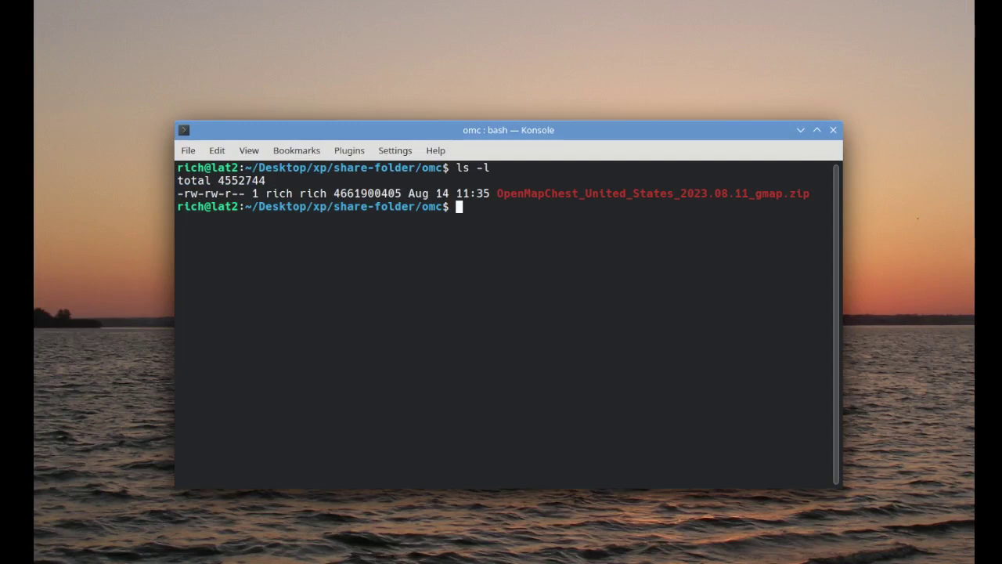
# Enlarge the Konsole font and run ls -lh to see the 4.4G zip.
pyautogui.hotkey('ctrl', '+')
pyautogui.hotkey('ctrl', '+')
pyautogui.hotkey('ctrl', '+')
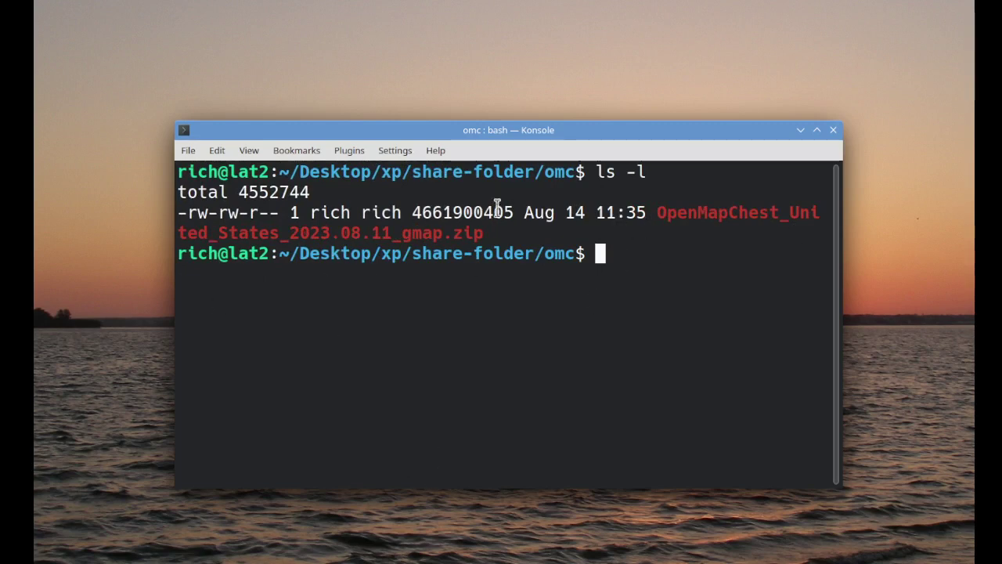
pyautogui.write('ls -lh')
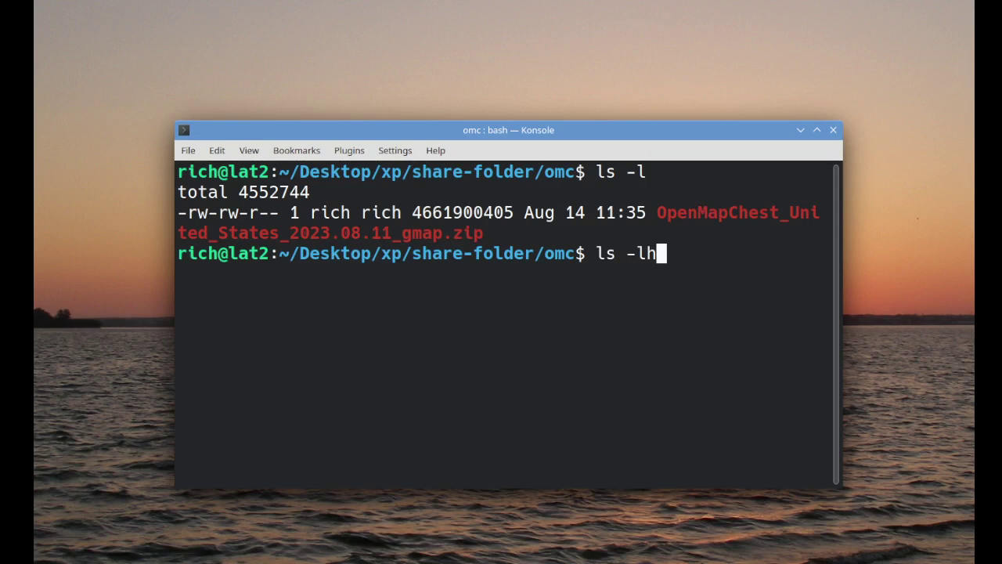
pyautogui.press('Return')
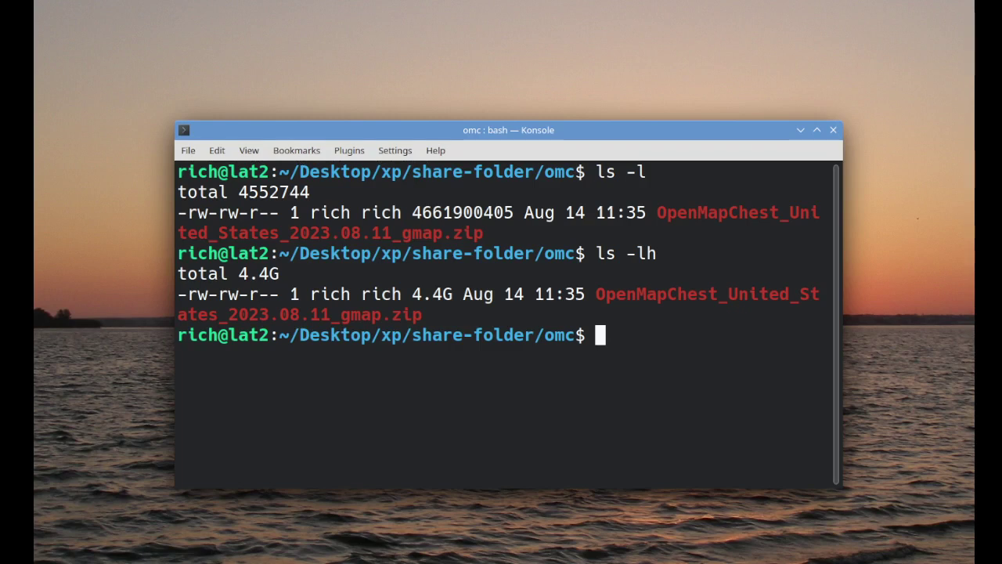
# Run 7z to review its usage help, then clear the screen.
pyautogui.write('7z')
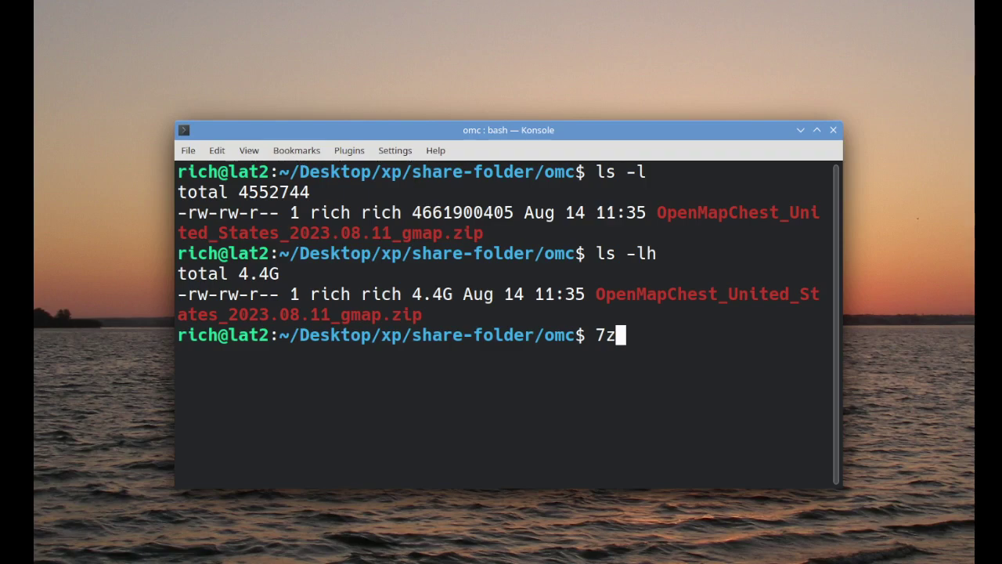
pyautogui.press('BackSpace')
pyautogui.press('Return')
pyautogui.scroll(20, 563, 303)
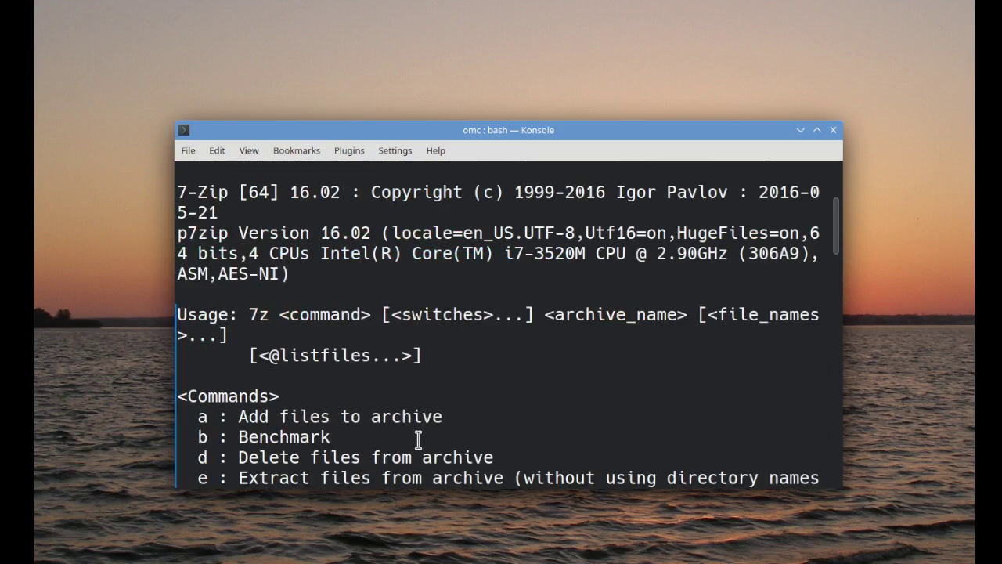
pyautogui.write('clear')
pyautogui.press('Return')
# List the folder with ls -lh, then type the 7z options a -mx=0 -v4092m.
pyautogui.write('ls -lh')
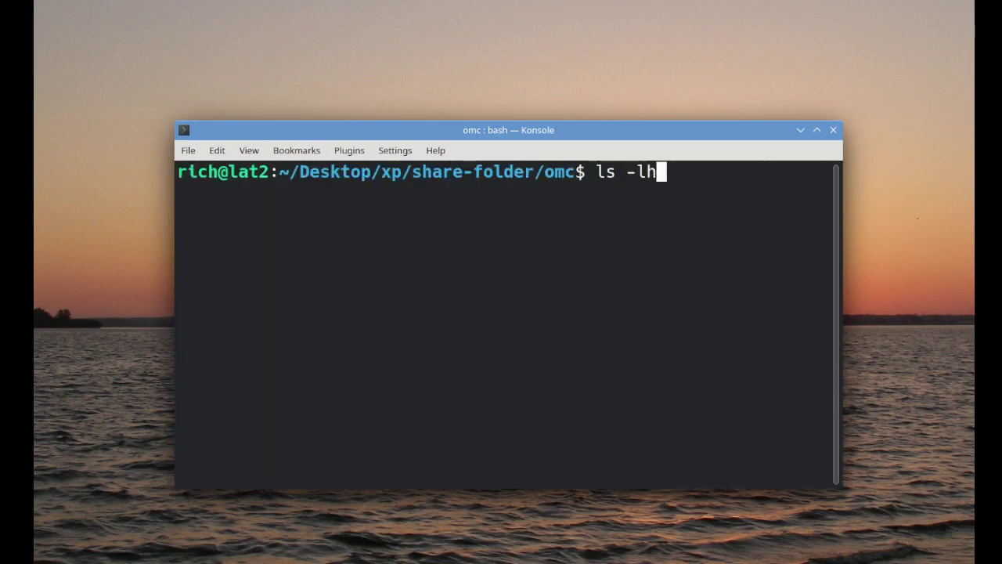
pyautogui.press('Return')
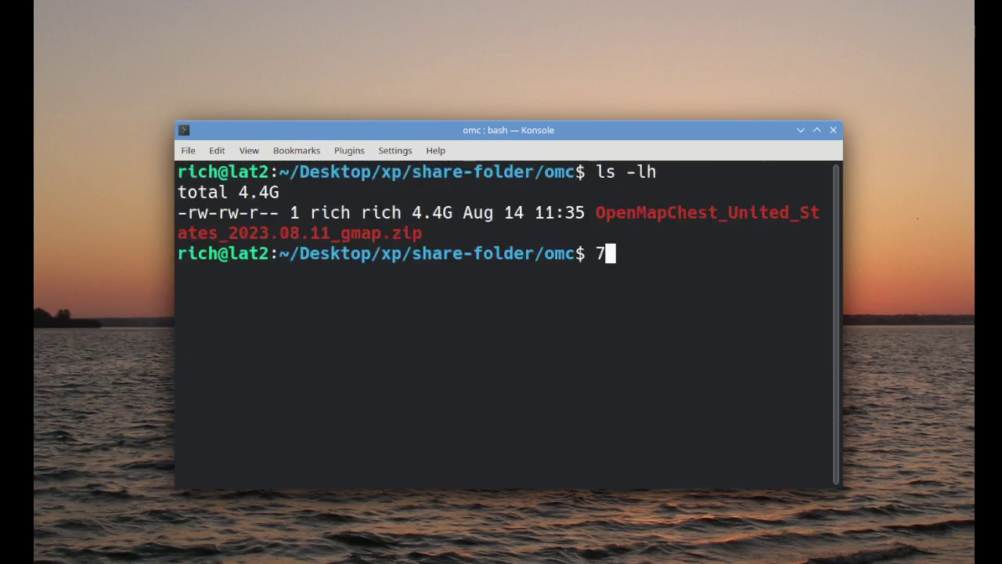
pyautogui.write('a')
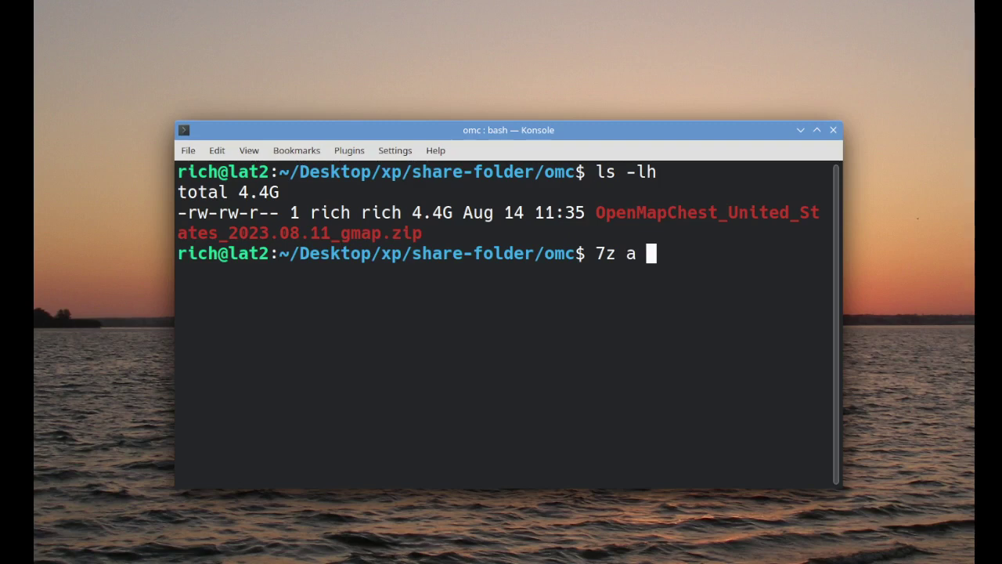
pyautogui.write(' -mx=0')
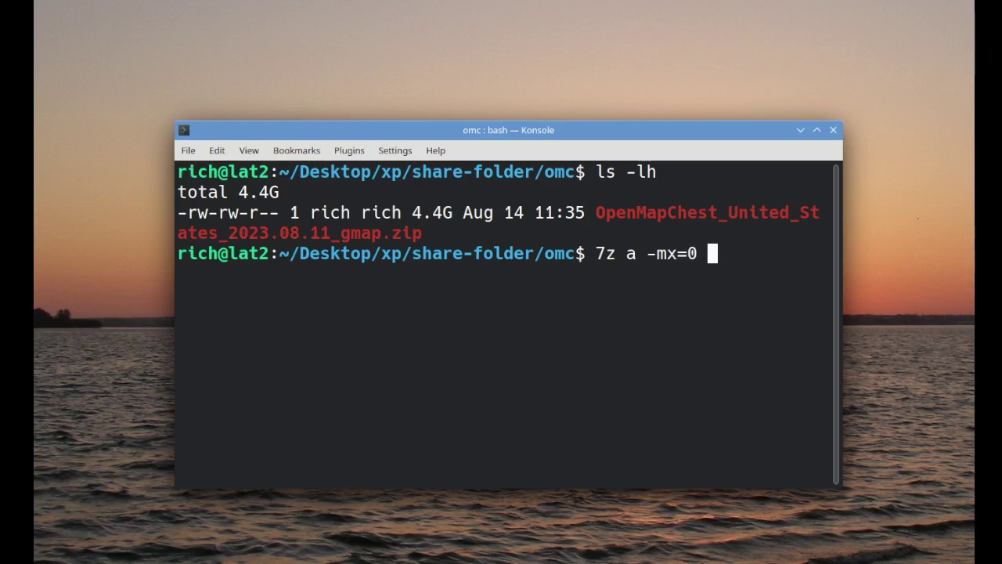
pyautogui.write('-v4092m')
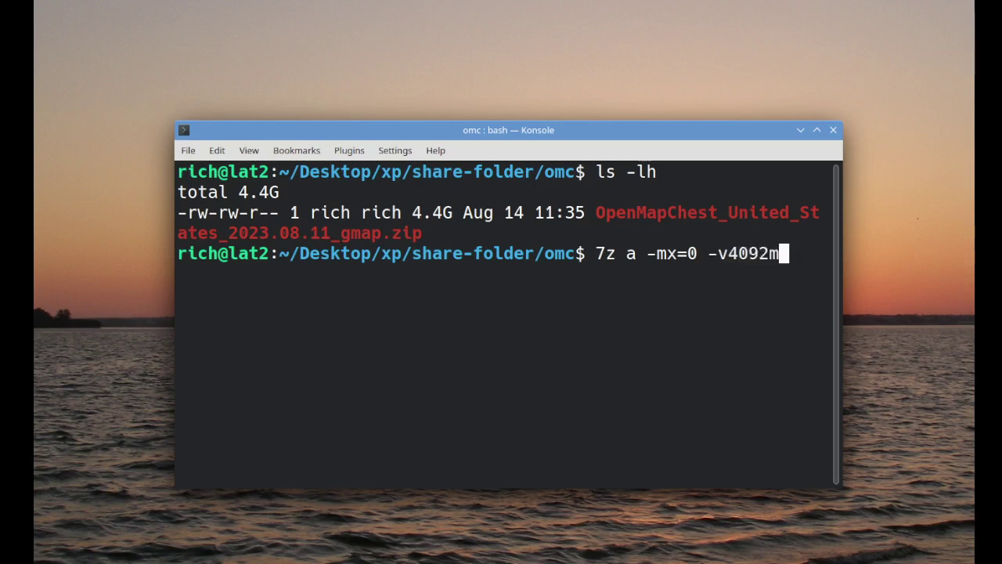
pyautogui.press('BackSpace')
pyautogui.write('M')
pyautogui.press('BackSpace')
pyautogui.write('m')
# Add the archive name omc and Tab-complete the OpenMapChest zip file name.
pyautogui.write('omc')
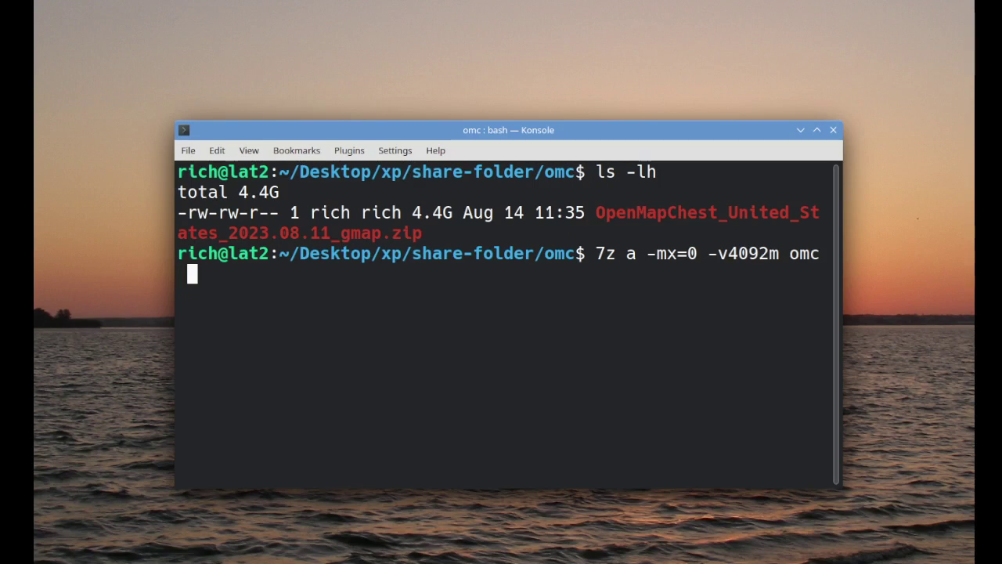
pyautogui.hotkey('ctrl', '-')
pyautogui.hotkey('ctrl', '-')
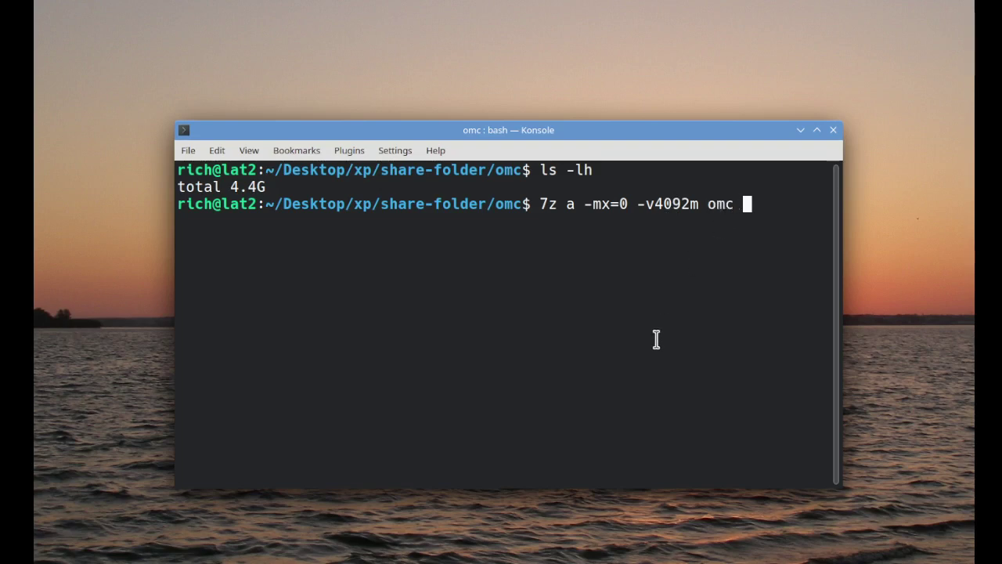
pyautogui.write('Op')
pyautogui.write('en')
pyautogui.press('Tab')
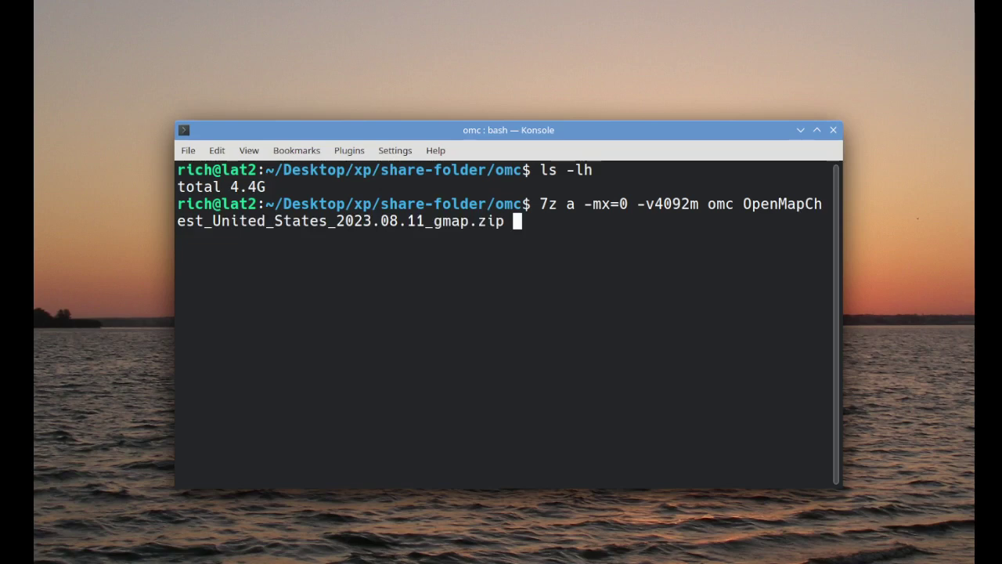
# Run the 7z split into 4092 MB omc volumes, then list the results: omc.7z.001 (4.0G) and omc.7z.002 (354M).
pyautogui.press('Return')
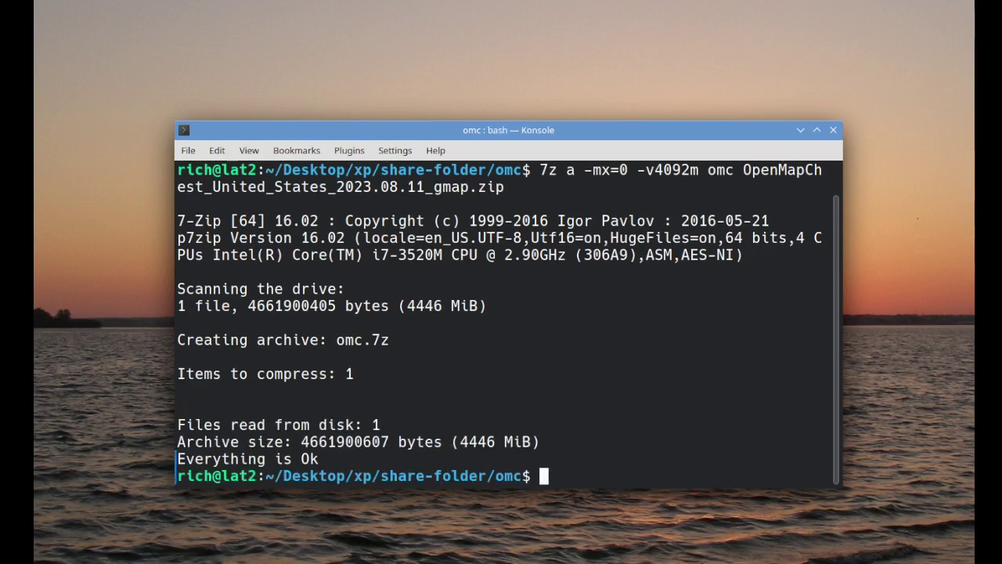
pyautogui.write('clear')
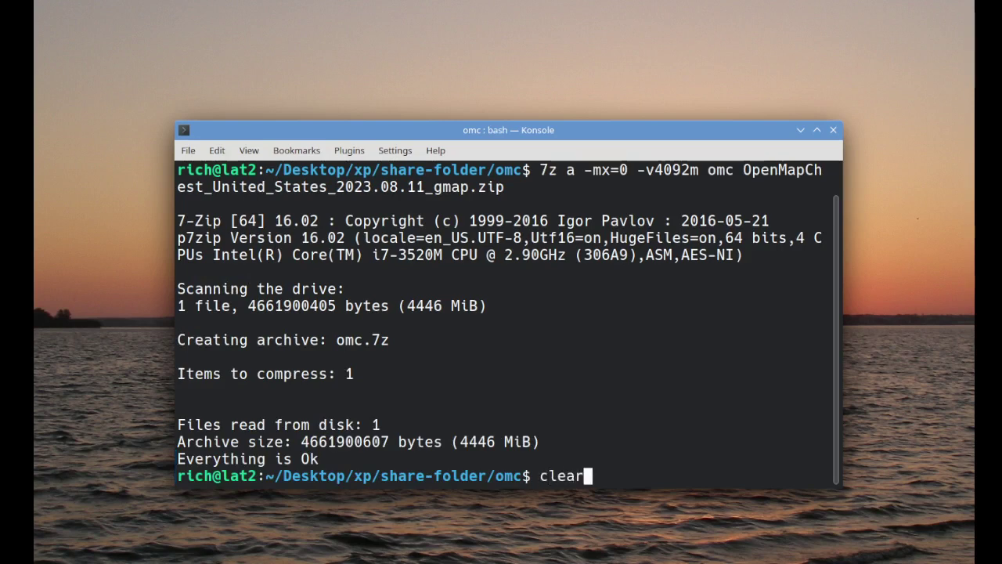
pyautogui.press('Return')
pyautogui.hotkey('ctrl', '+')
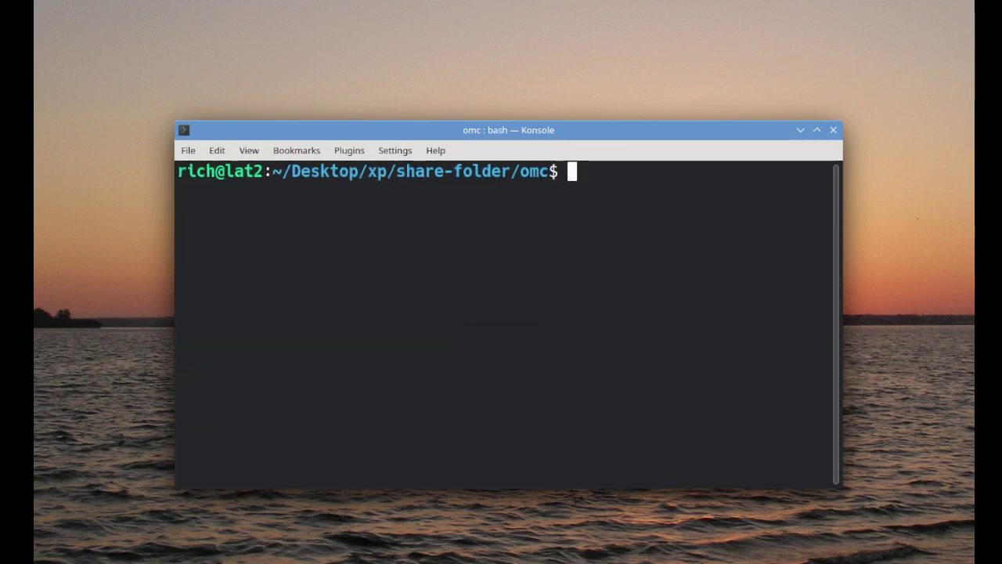
pyautogui.write('ls -lh')
pyautogui.press('Return')
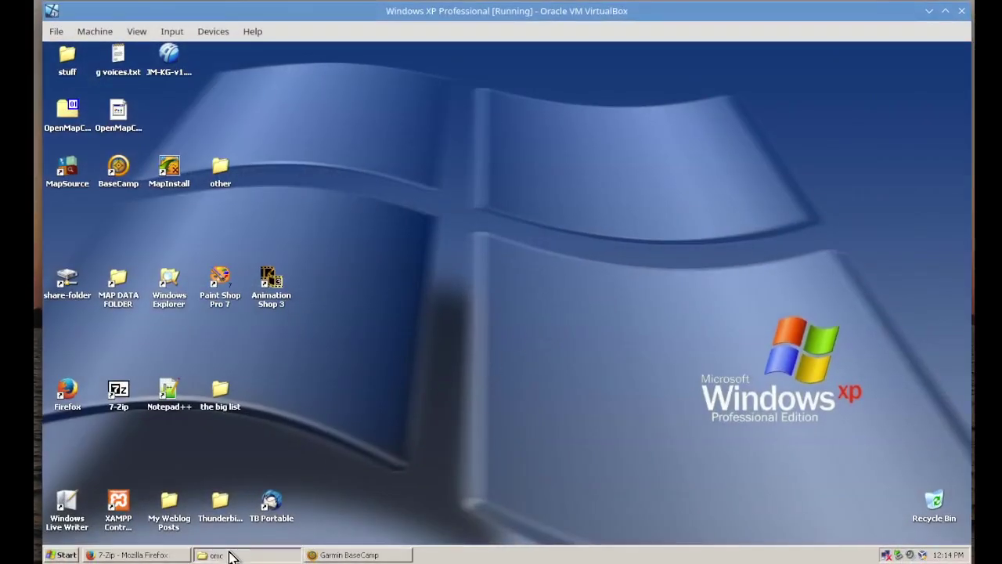
# In the omc folder, try opening the original map zip and dismiss the invalid zipped folder error.
pyautogui.click(231, 554)
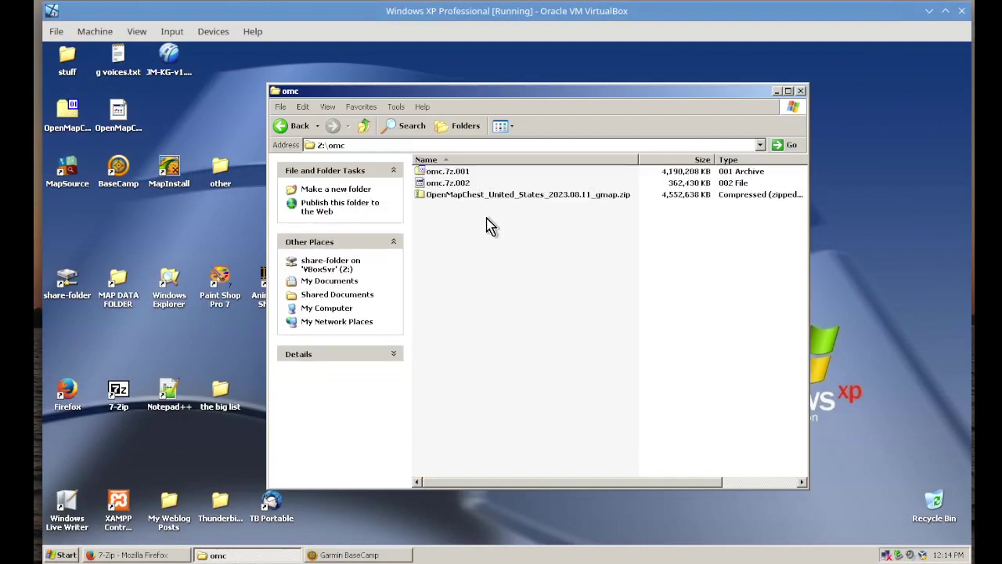
pyautogui.click(453, 183)
pyautogui.click(447, 171)
pyautogui.click(444, 182)
pyautogui.click(445, 170)
pyautogui.click(444, 183)
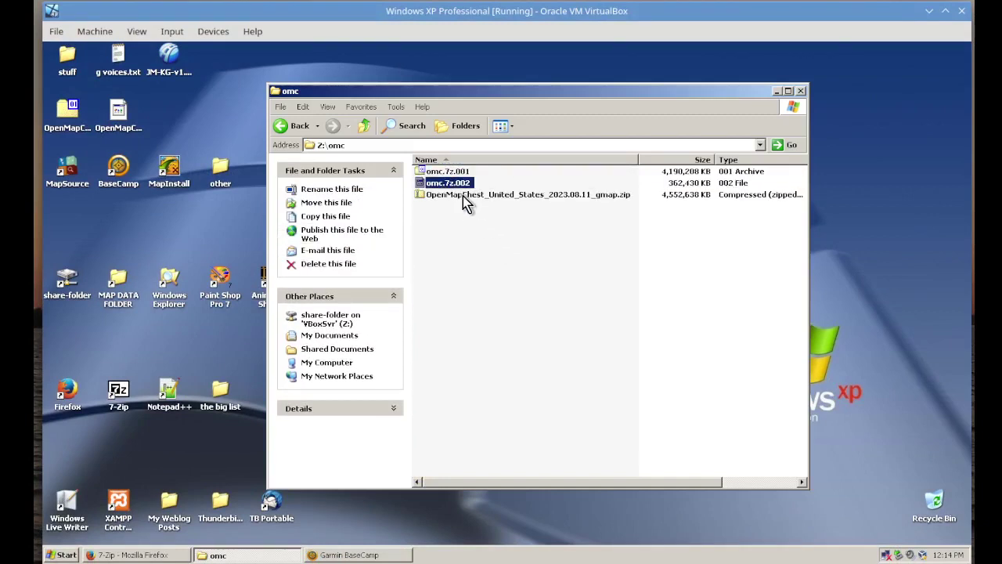
pyautogui.doubleClick(464, 195)
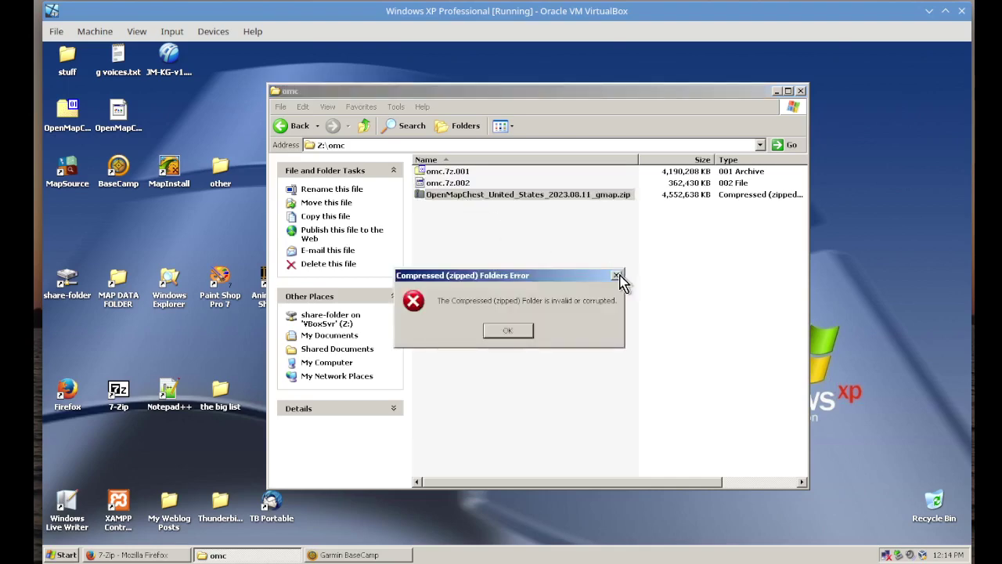
pyautogui.click(619, 276)
# Open omc.7z.001 in 7-Zip to confirm it holds the United States map zip, then close both windows.
pyautogui.doubleClick(449, 171)
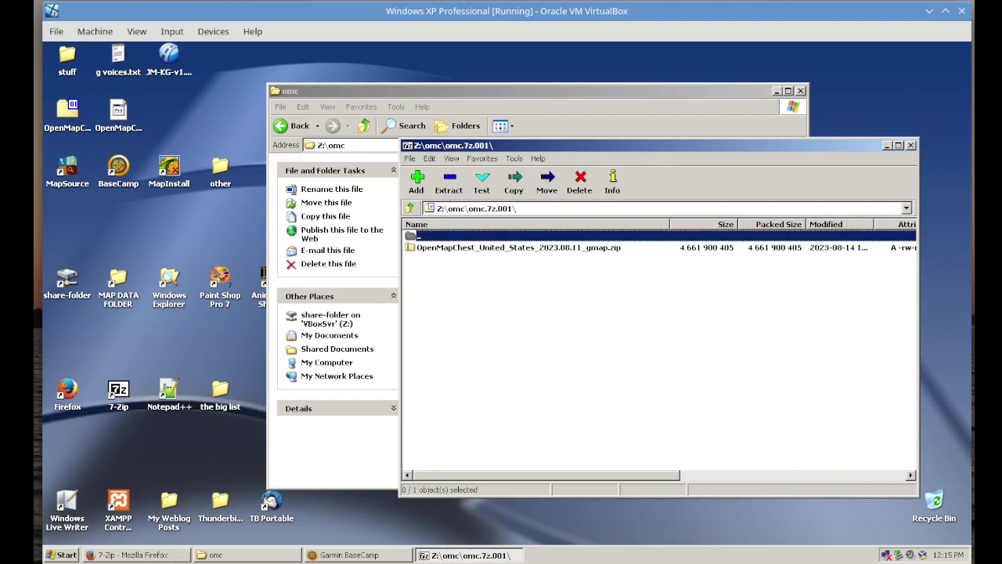
pyautogui.click(911, 146)
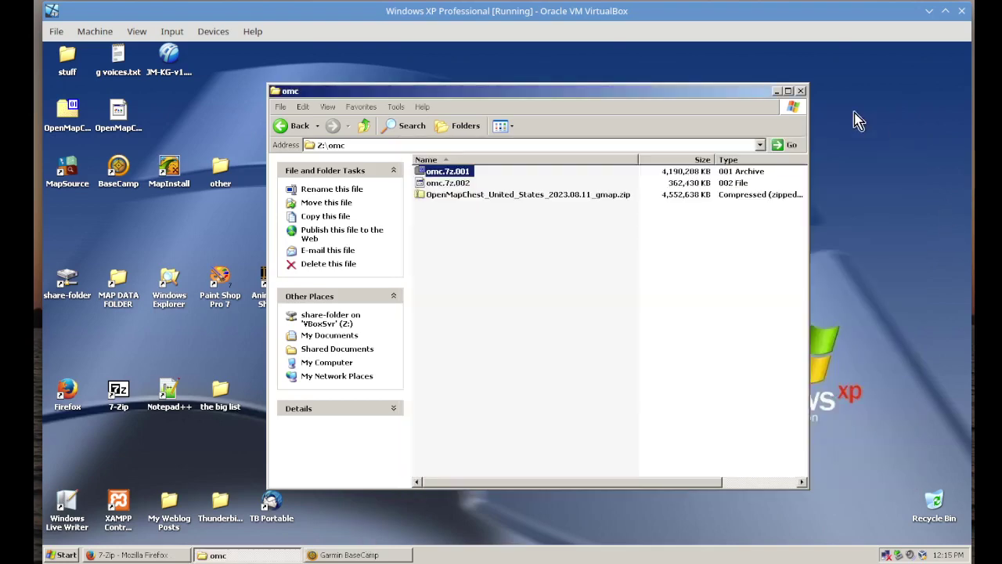
pyautogui.click(801, 92)
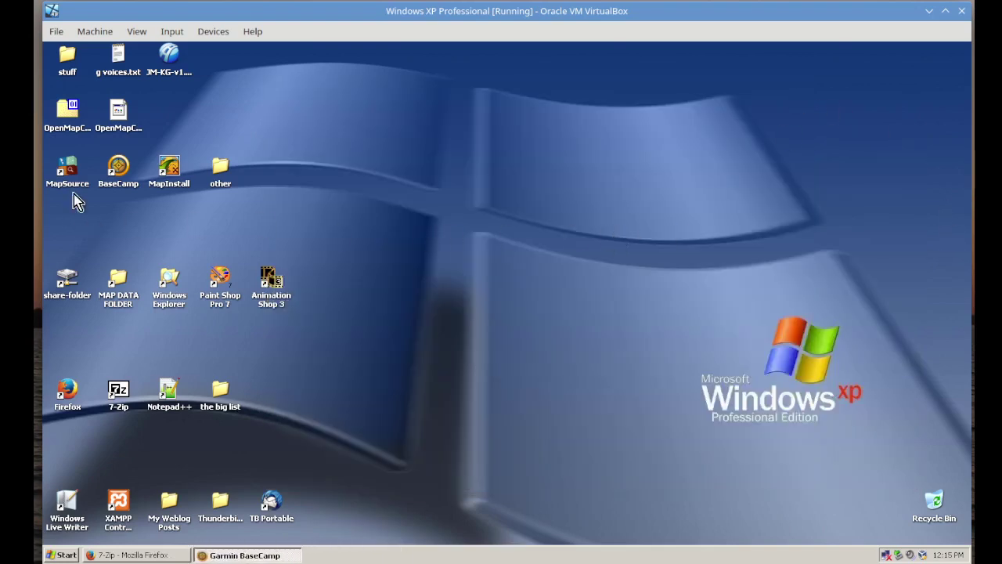
pyautogui.click(67, 169)
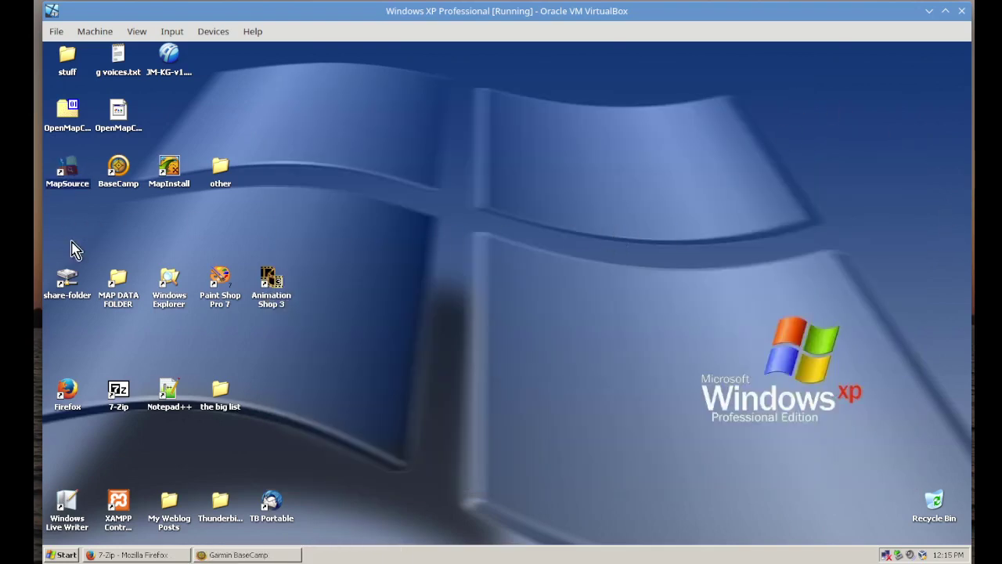
pyautogui.doubleClick(69, 176)
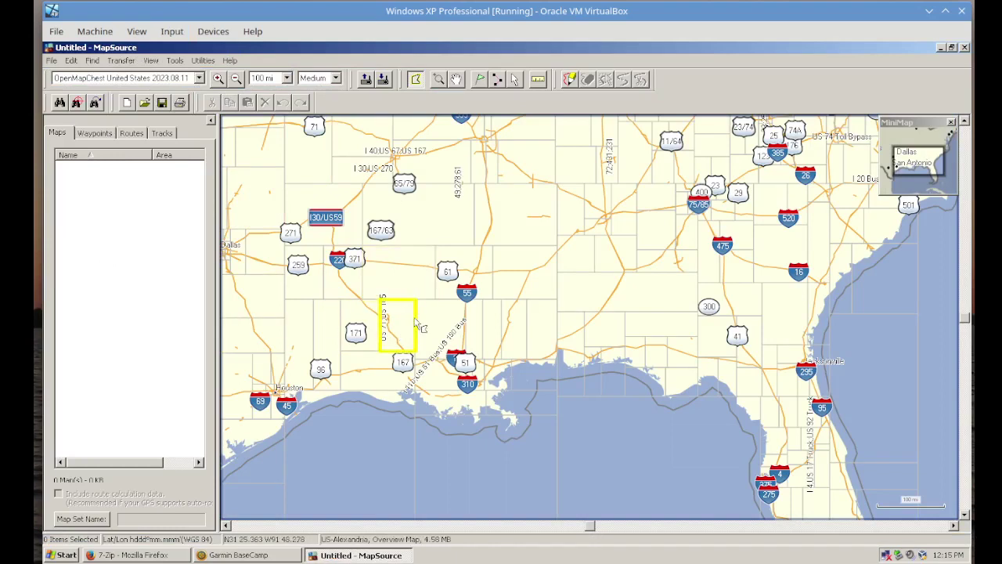
pyautogui.click(230, 61)
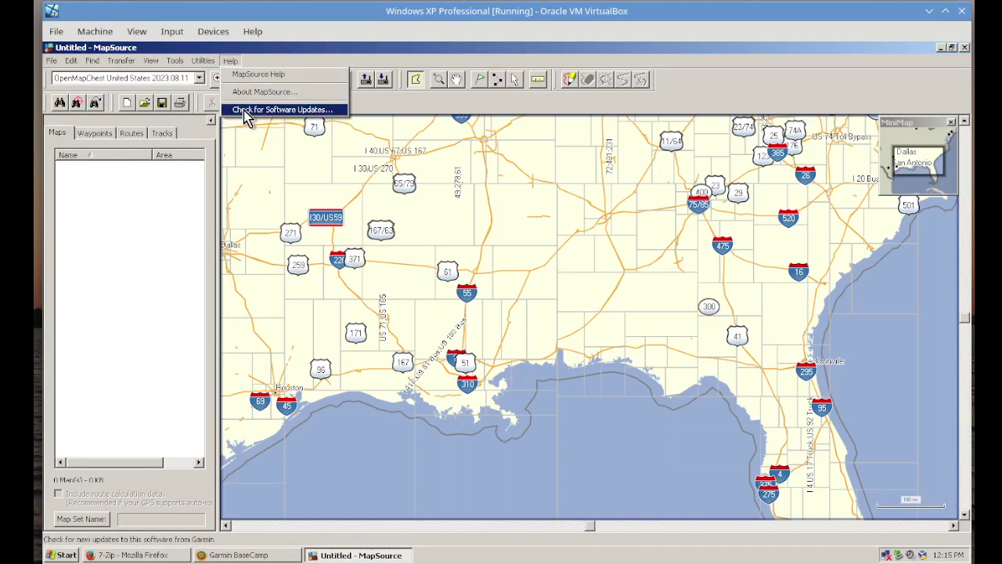
pyautogui.click(249, 92)
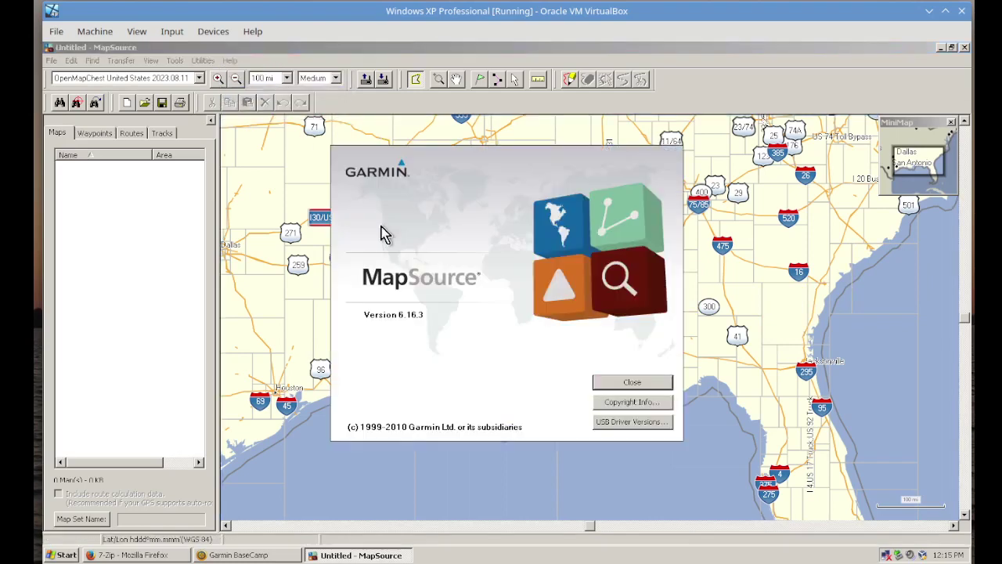
pyautogui.click(632, 382)
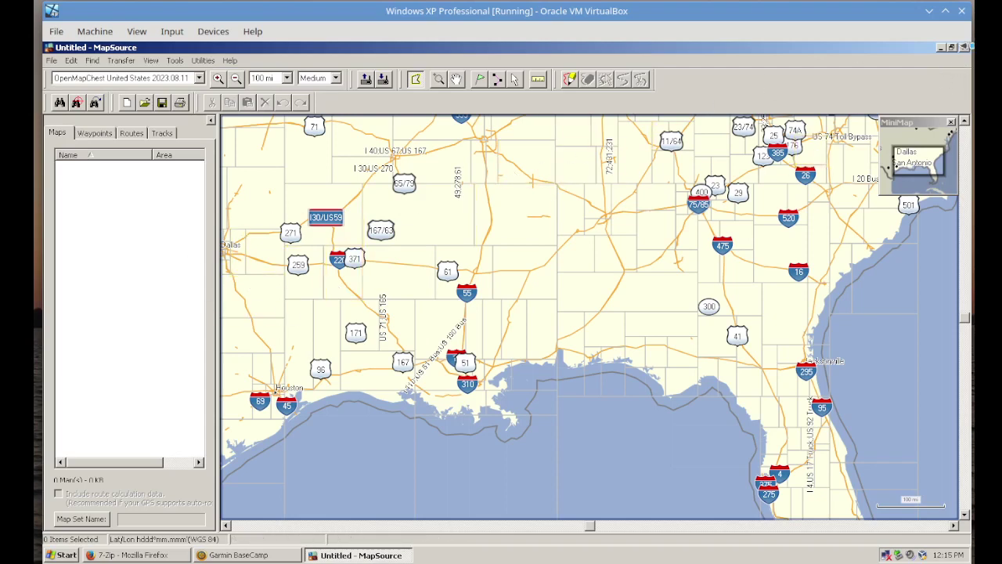
pyautogui.click(965, 47)
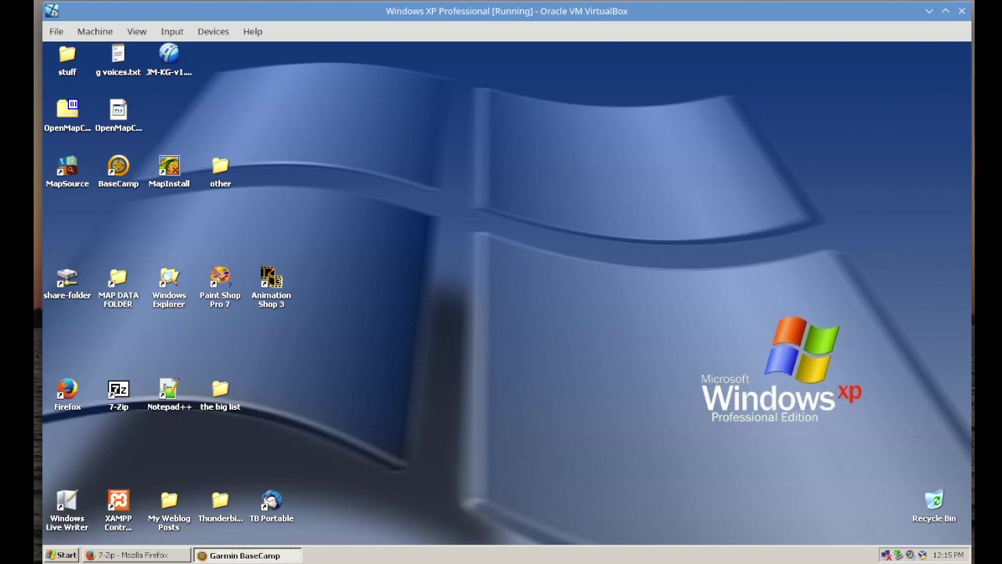
pyautogui.click(244, 555)
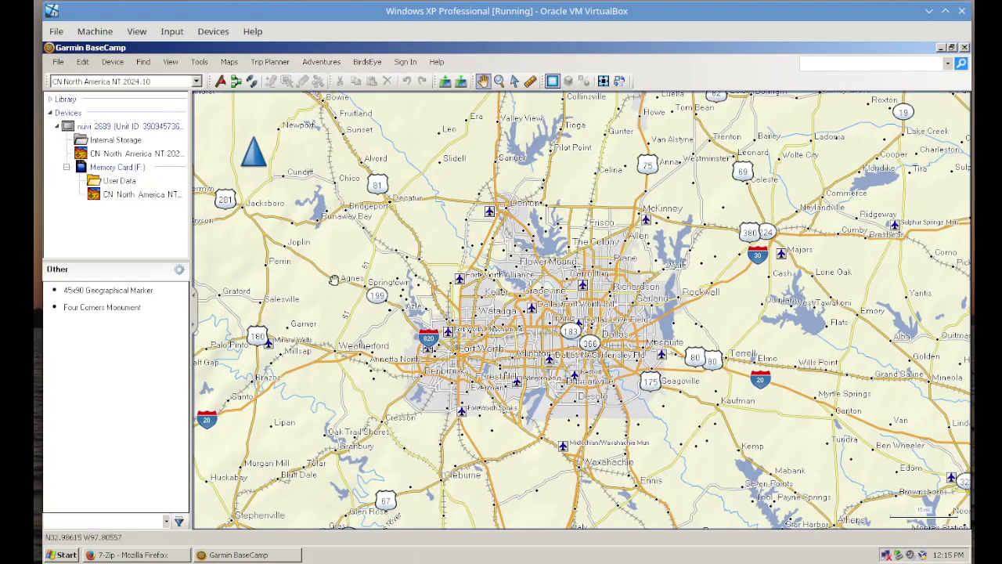
pyautogui.click(436, 62)
pyautogui.click(460, 193)
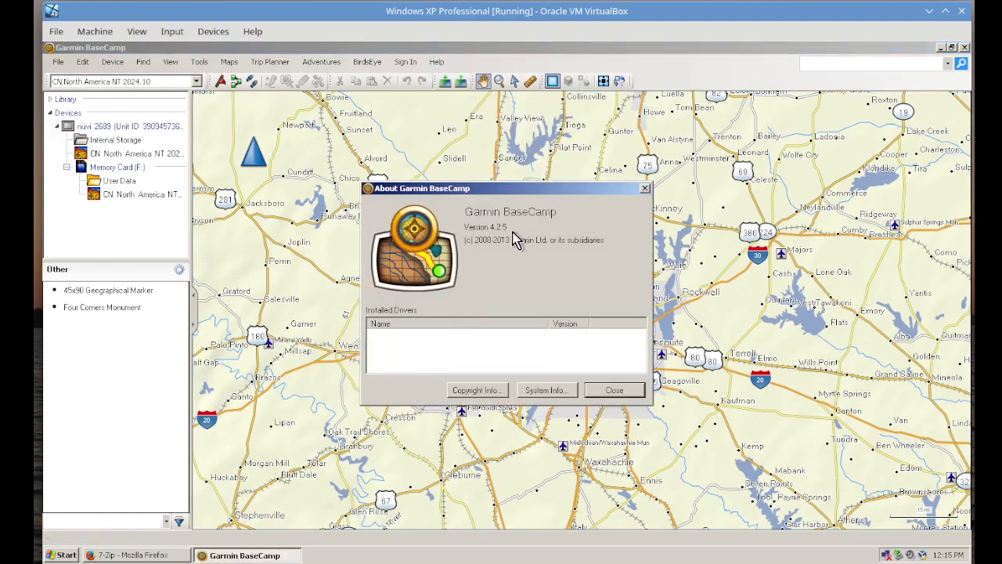
pyautogui.click(644, 188)
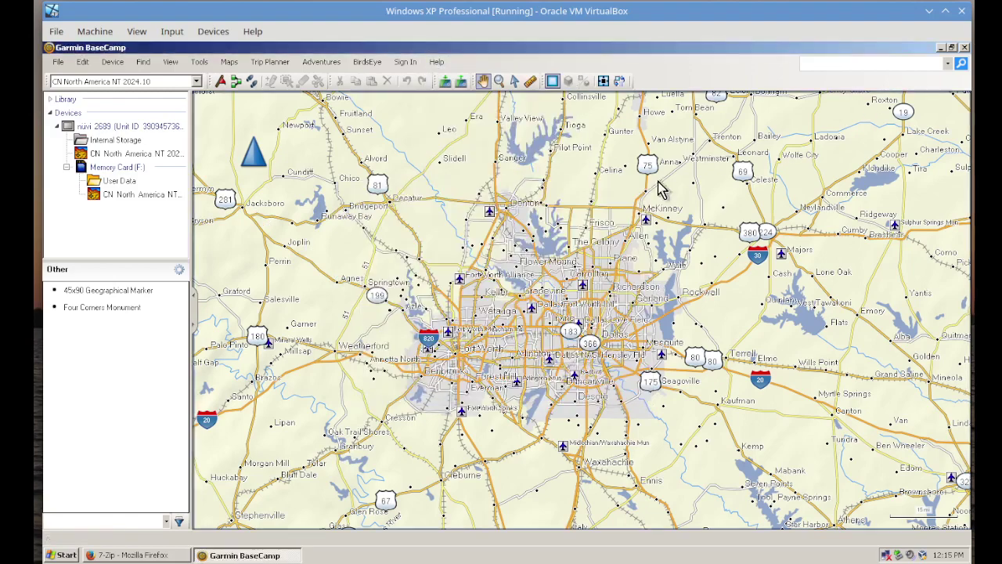
pyautogui.click(941, 48)
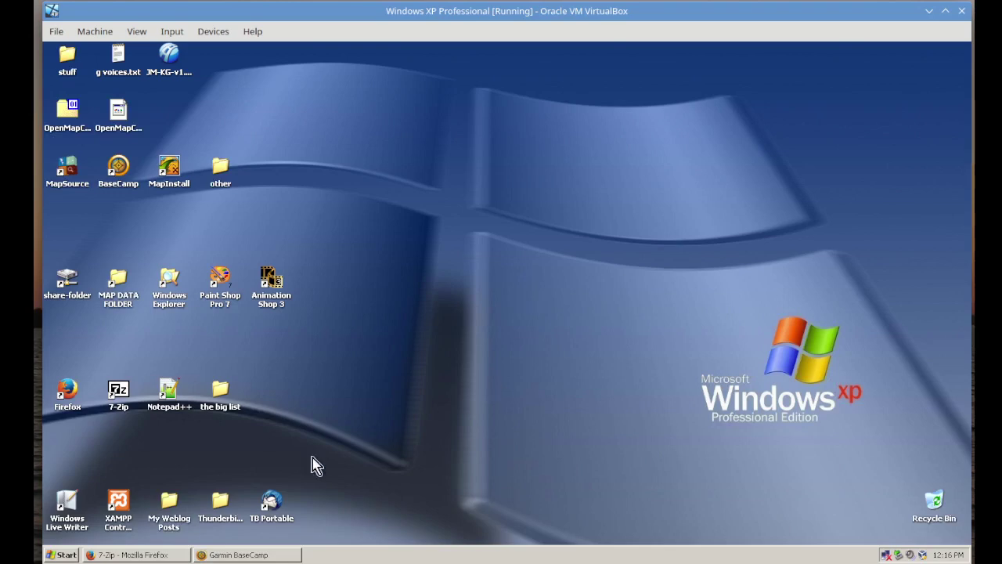
# Scroll through the OpenMapChest United States download page in Firefox, then return to BaseCamp's Dallas–Fort Worth map.
pyautogui.click(126, 554)
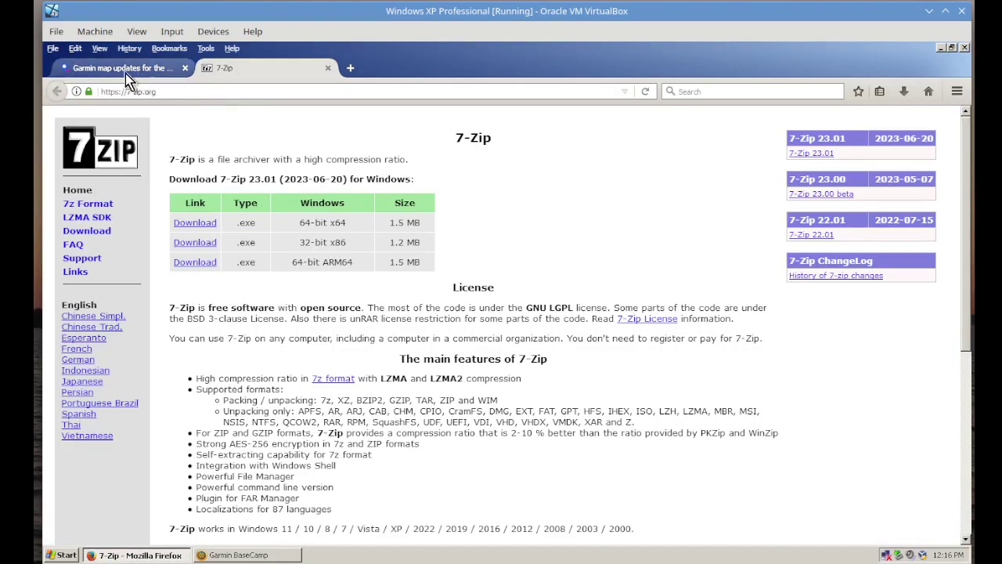
pyautogui.click(117, 68)
pyautogui.scroll(2, 342, 245)
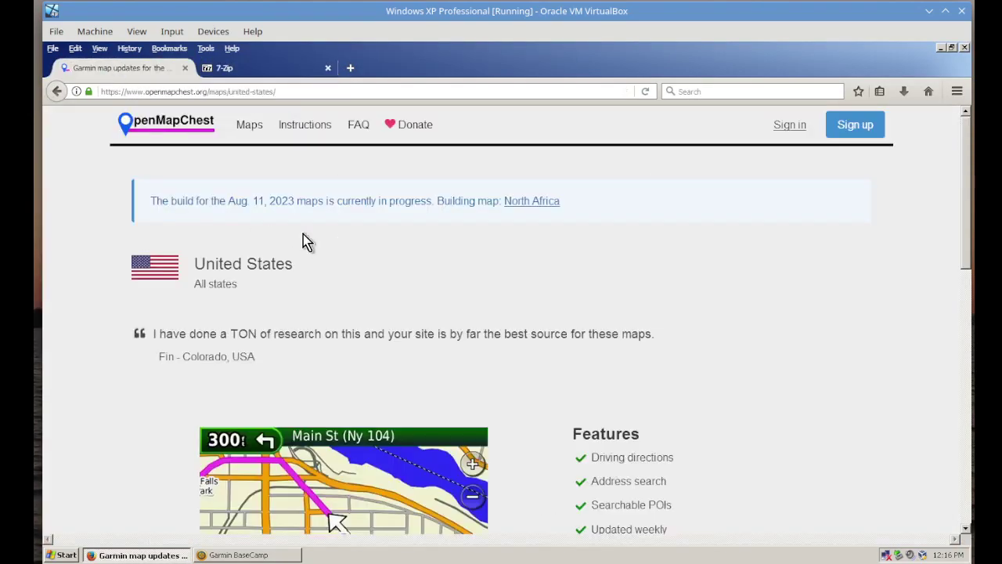
pyautogui.scroll(-3, 145, 395)
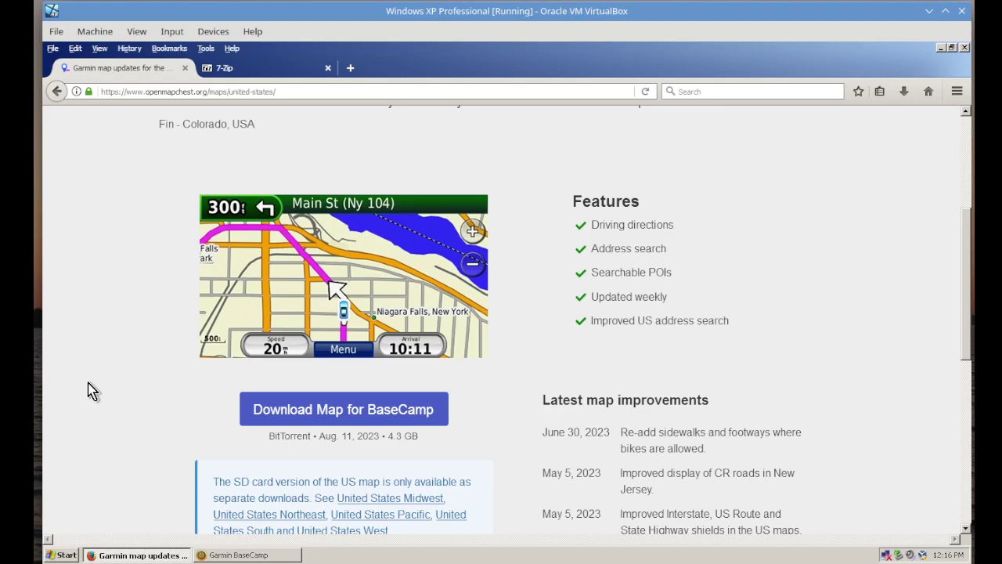
pyautogui.click(235, 554)
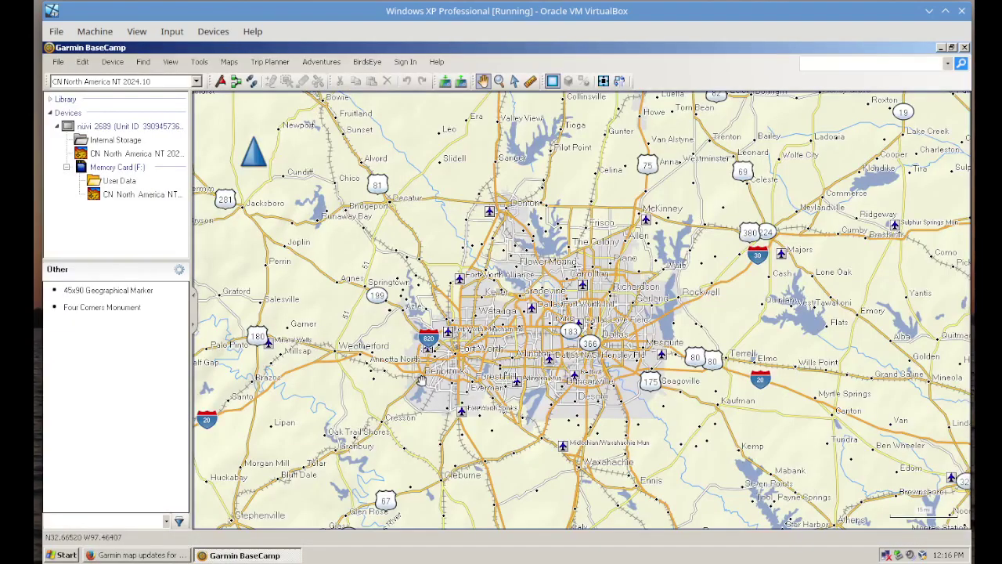
pyautogui.moveTo(421, 380)
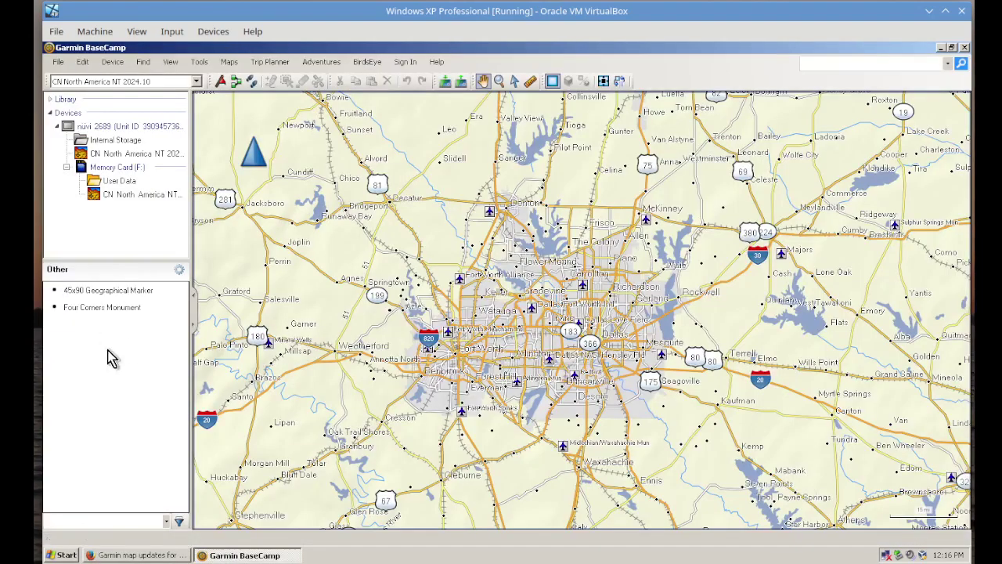